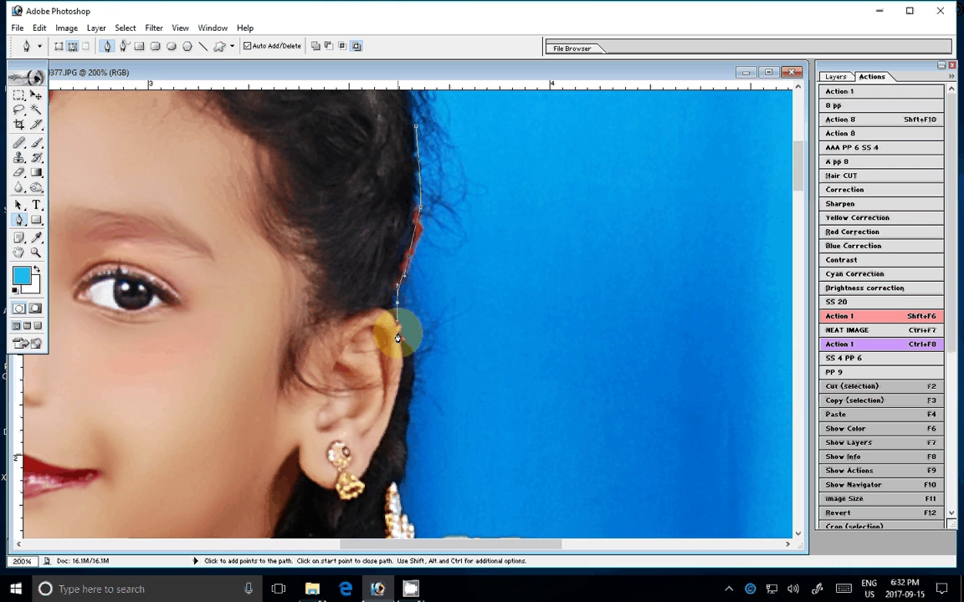
Add path anchors past the earring and along the shoulder's rounded edge
scroll(397, 337, down, 5)
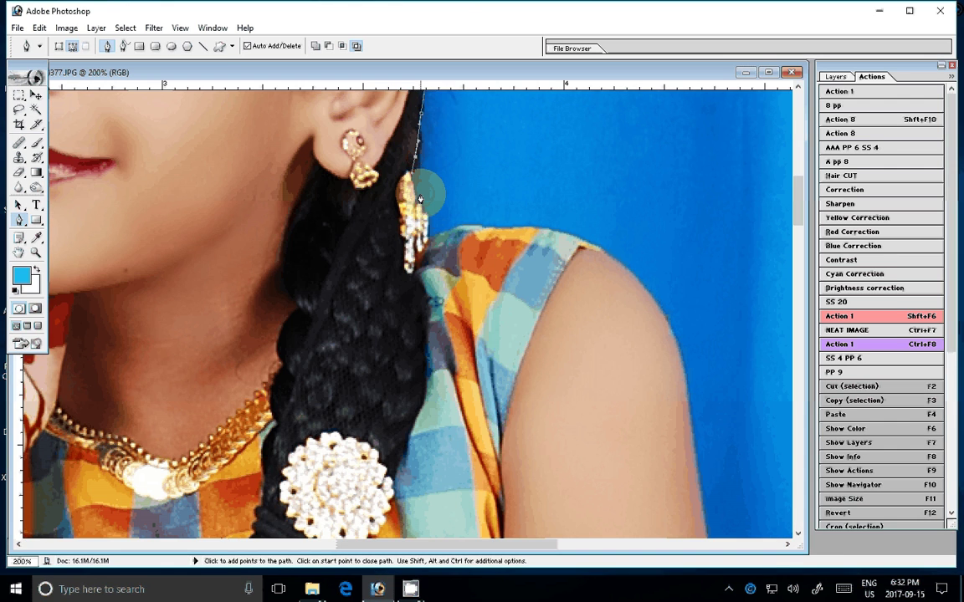
click(429, 239)
click(456, 226)
click(521, 227)
click(578, 238)
click(604, 251)
click(630, 271)
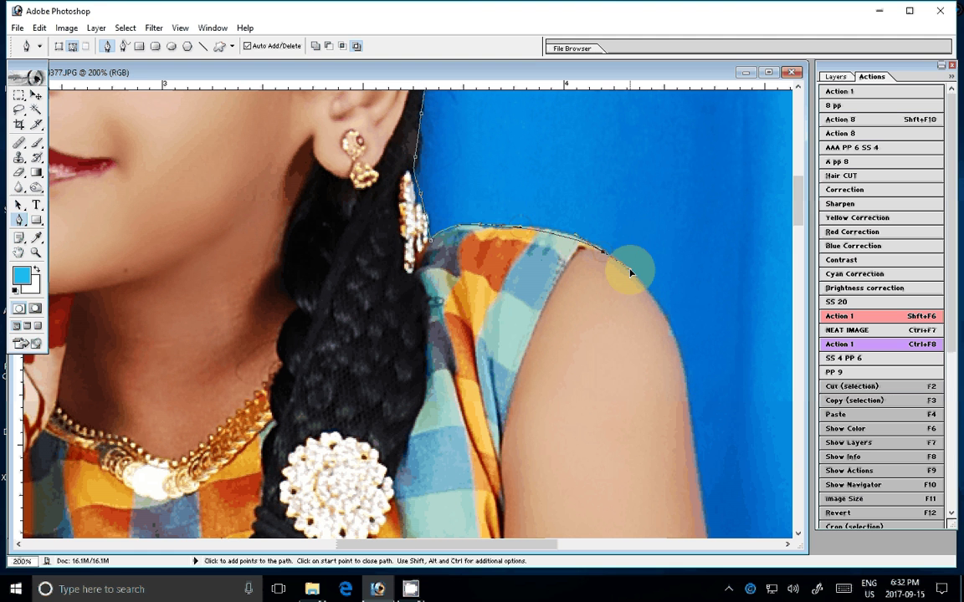
drag(678, 358, 691, 408)
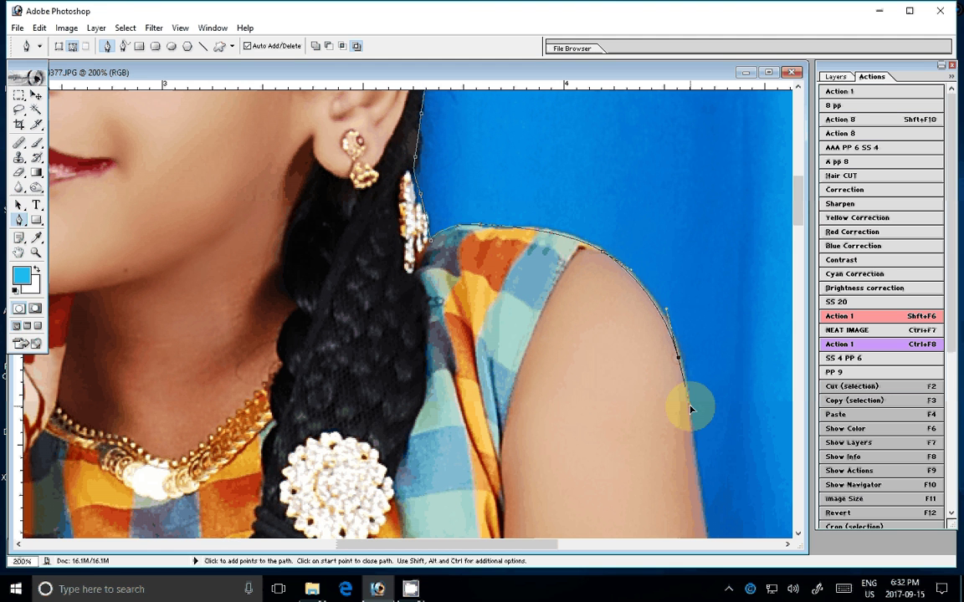
Continue the path to where the arm meets the chair and down the chair's edge
scroll(691, 408, down, 5)
scroll(395, 382, right, 5)
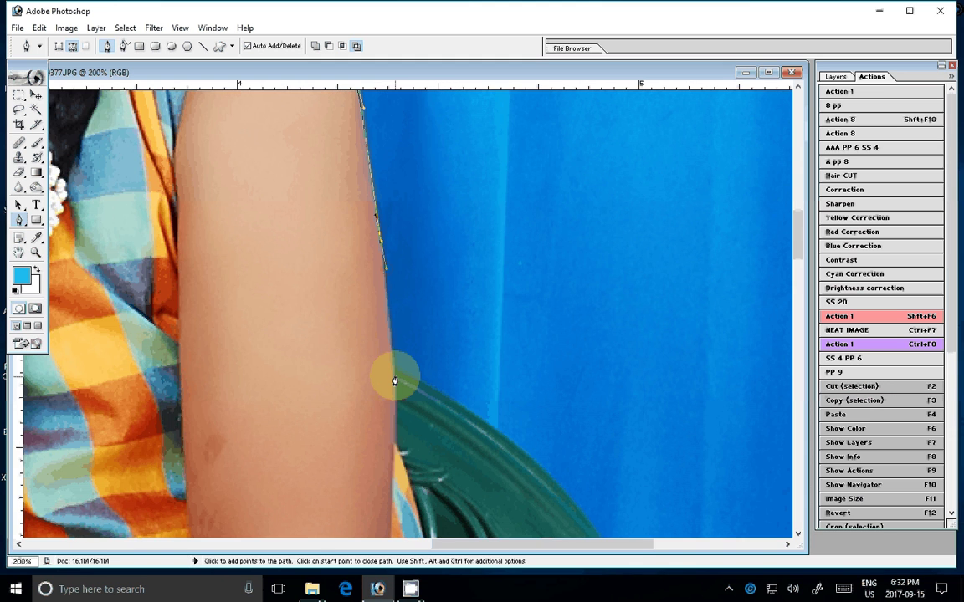
click(395, 381)
scroll(145, 198, down, 5)
scroll(145, 197, right, 4)
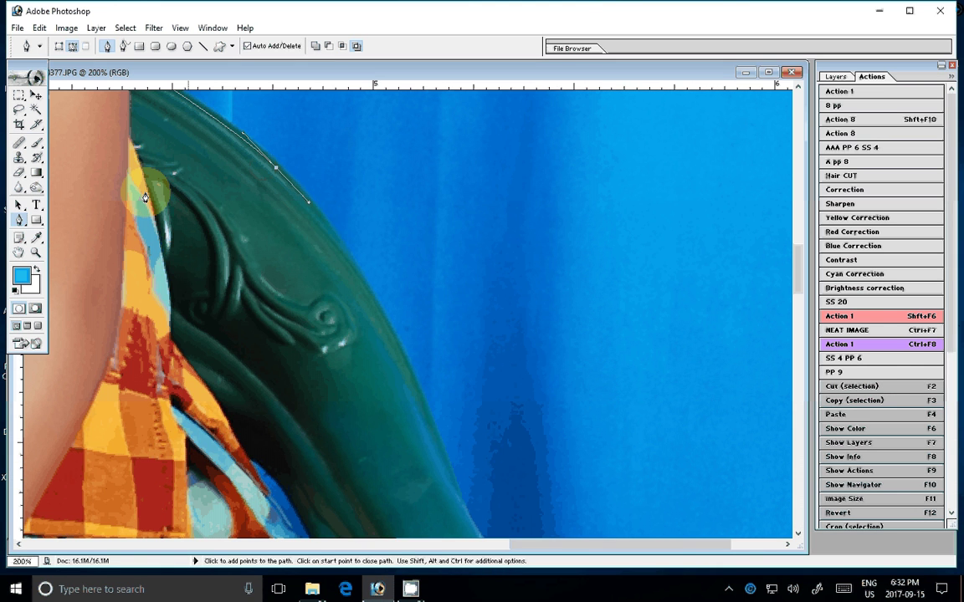
scroll(230, 174, down, 5)
scroll(231, 174, right, 3)
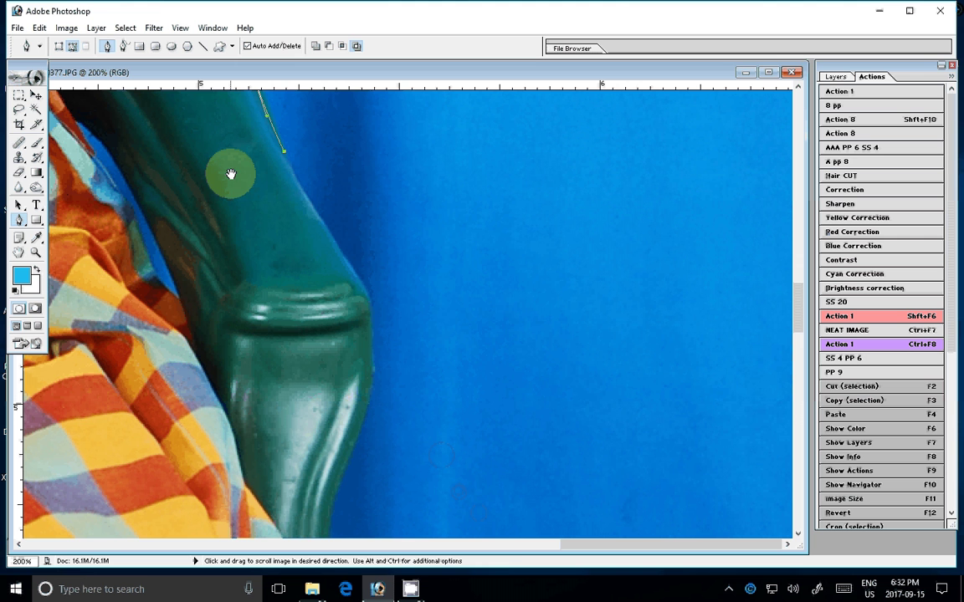
click(361, 285)
click(369, 374)
click(366, 390)
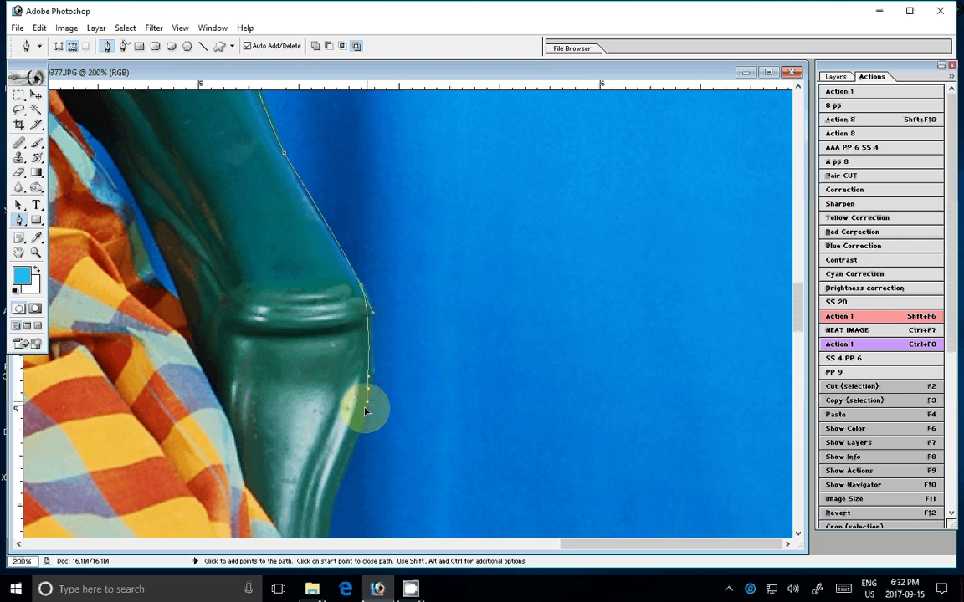
Trace the rest of the chair edge and down the cloth's right edge
scroll(366, 410, down, 5)
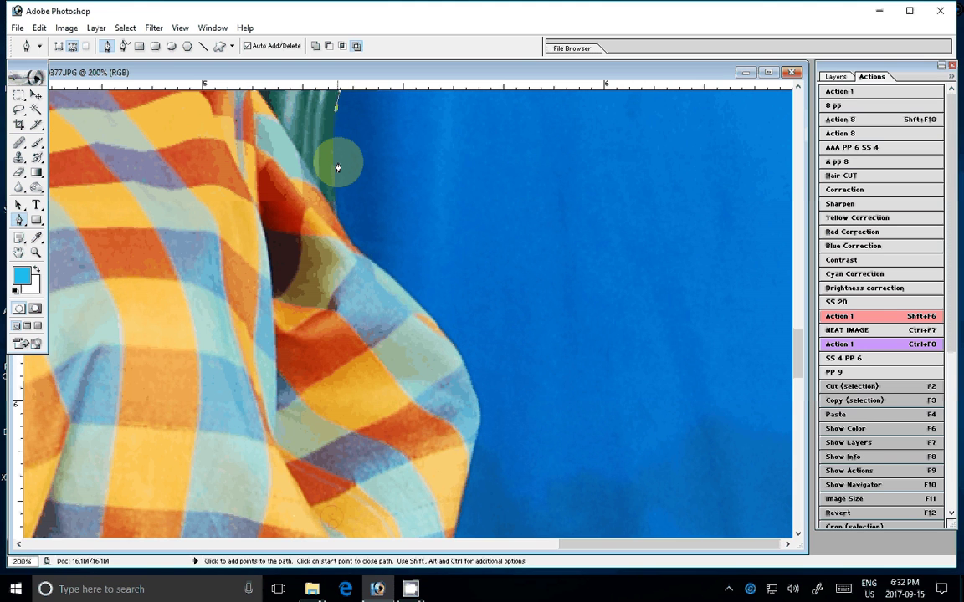
click(338, 173)
click(339, 221)
click(369, 256)
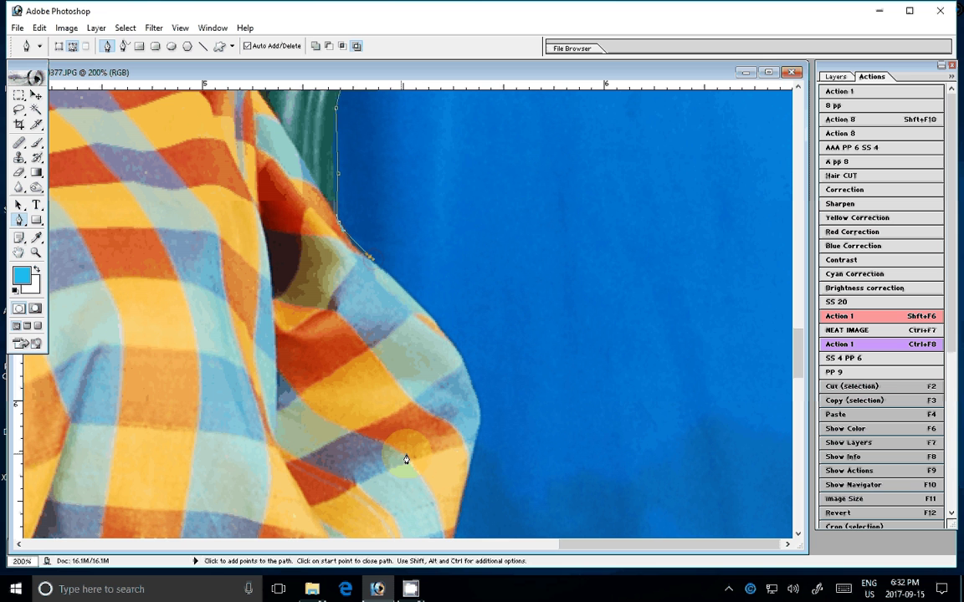
click(459, 358)
click(475, 415)
click(461, 490)
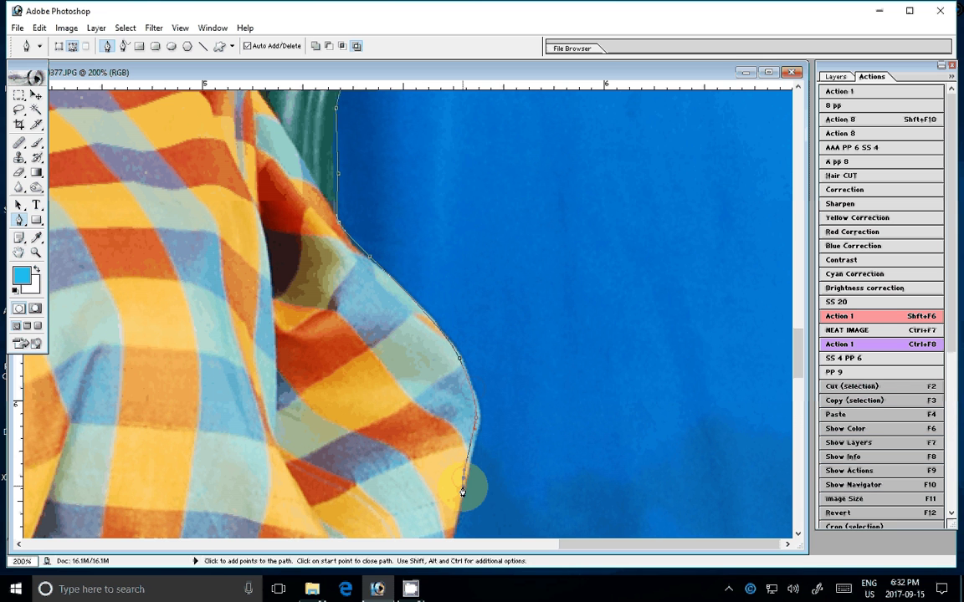
Extend the path down and along the curve of the skirt's edge
scroll(462, 492, down, 5)
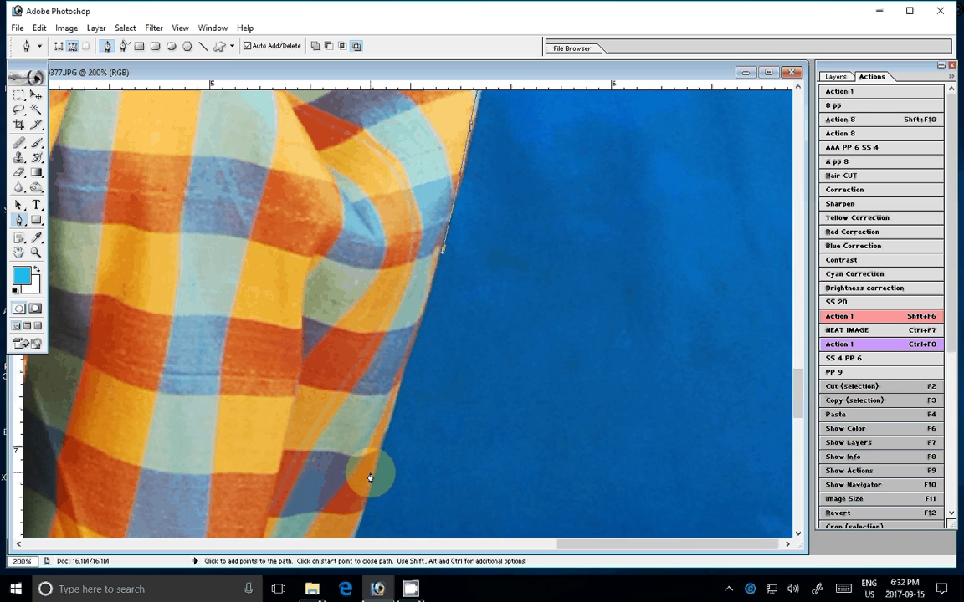
click(370, 478)
scroll(371, 479, down, 8)
click(367, 165)
click(314, 314)
click(305, 362)
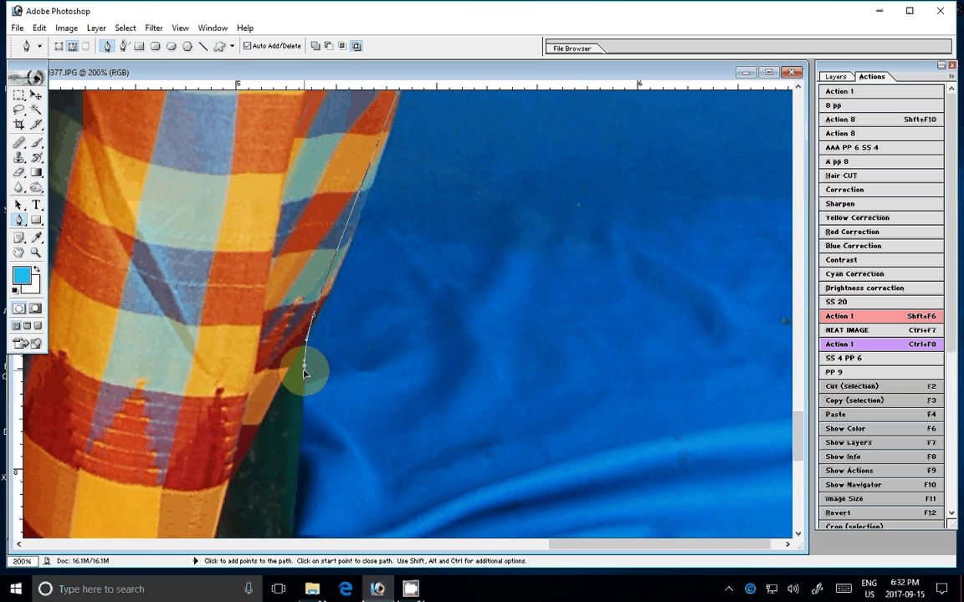
scroll(305, 372, down, 4)
click(297, 219)
click(248, 266)
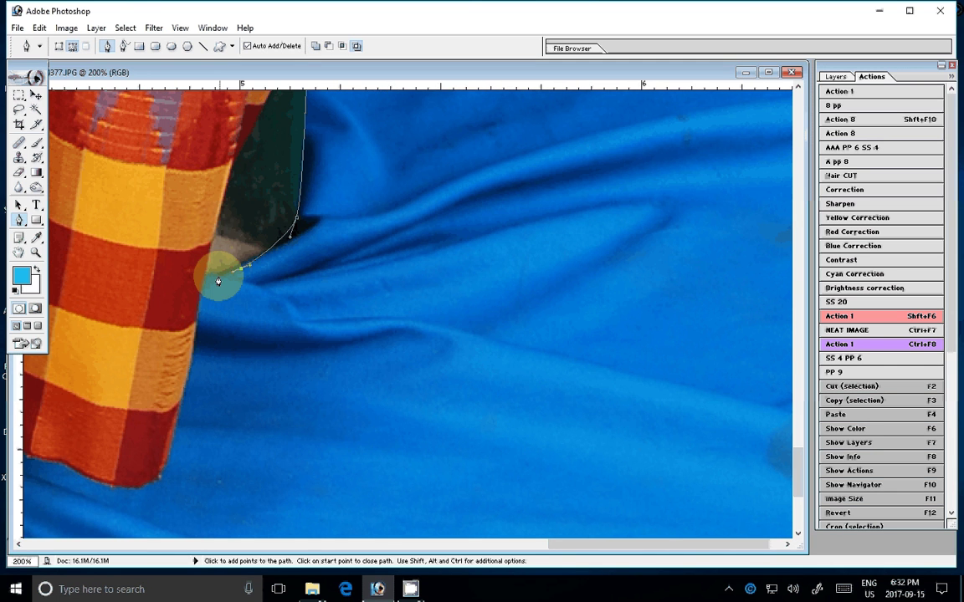
Trace anchors down the cloth edge and along its bottom edge
drag(218, 281, 372, 139)
click(360, 120)
click(312, 308)
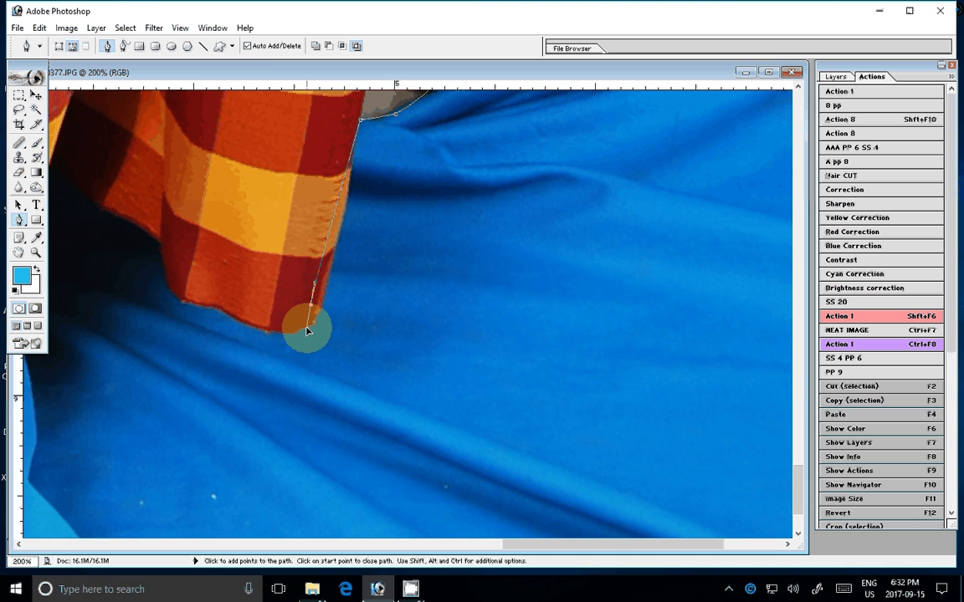
click(266, 326)
click(203, 308)
click(172, 290)
click(162, 249)
Trace into the gap between the skirt folds and along the skirt's lower edge
drag(137, 222, 549, 366)
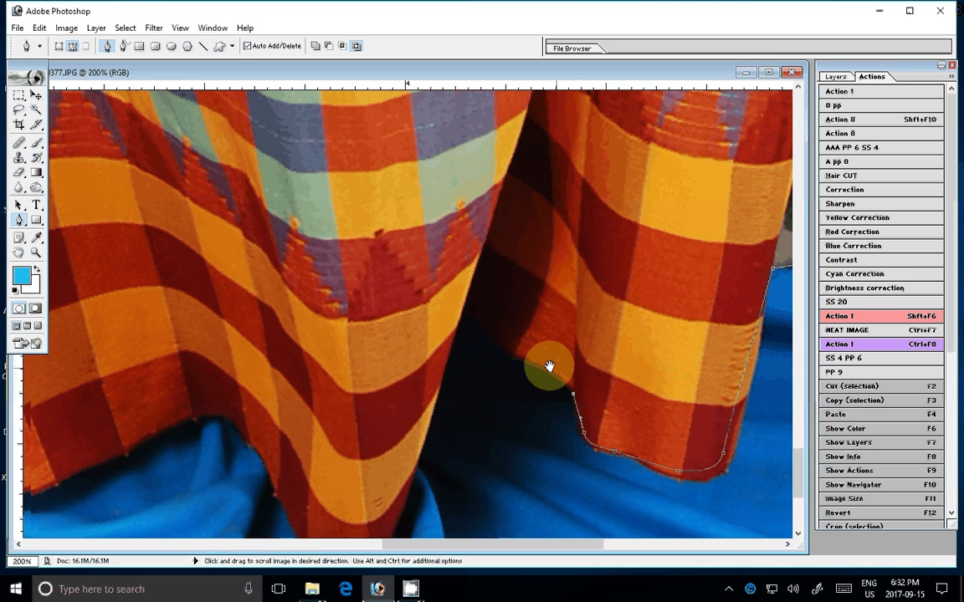
click(506, 350)
click(458, 317)
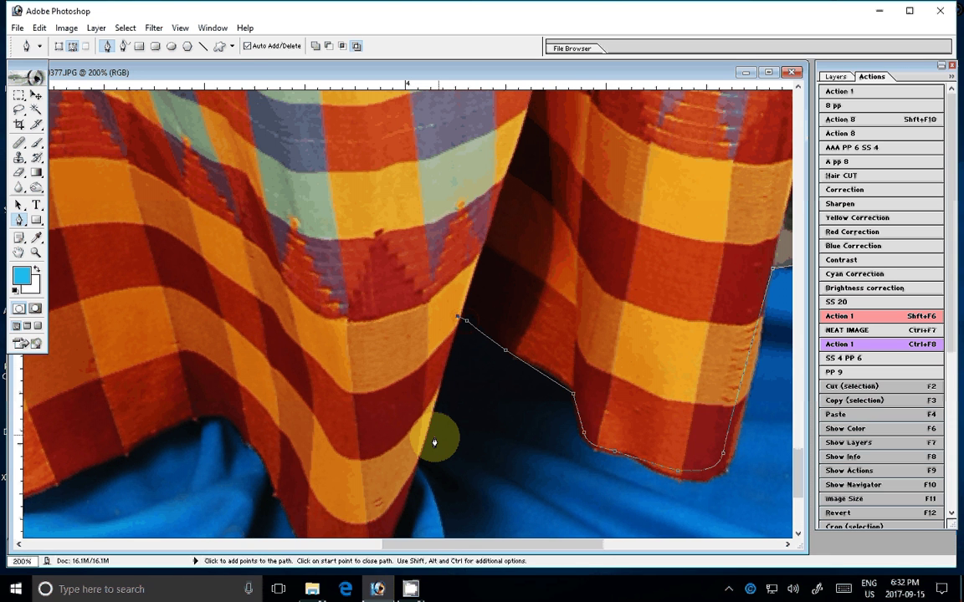
click(434, 443)
drag(434, 443, 593, 174)
click(542, 303)
click(510, 311)
click(486, 299)
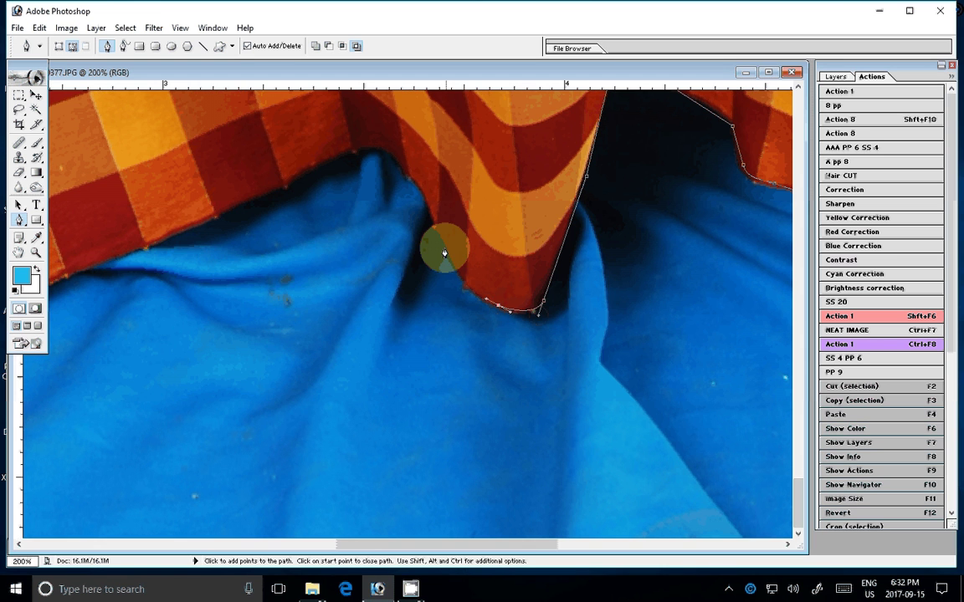
Follow the hem's curve around the fold and extend the path left along it
click(443, 245)
click(404, 173)
click(355, 145)
click(264, 189)
click(248, 197)
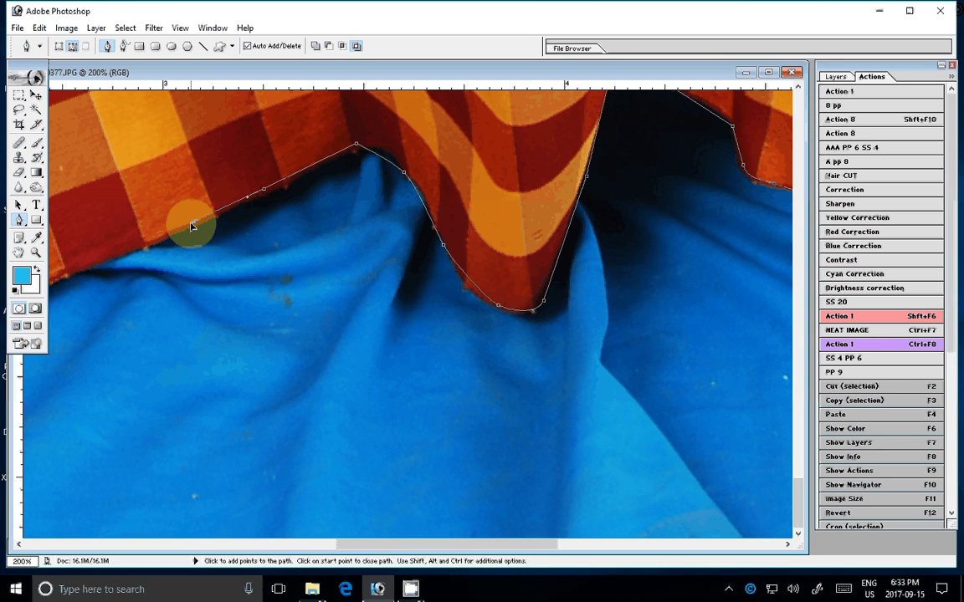
Trace around the hem's corner and up the cloth's left edge
drag(191, 226, 654, 225)
click(527, 276)
click(464, 307)
click(368, 326)
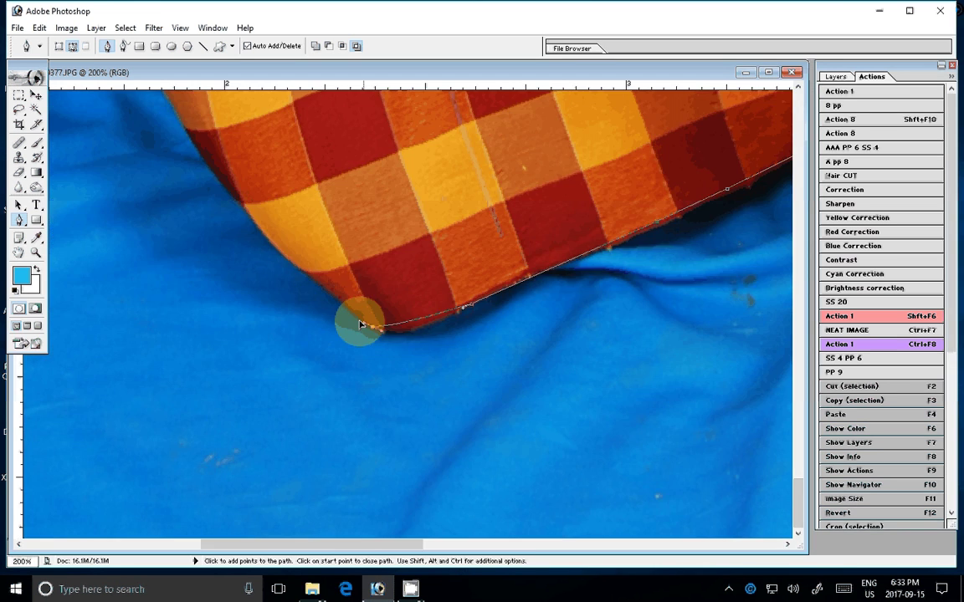
drag(360, 324, 482, 533)
click(376, 436)
click(285, 299)
click(247, 186)
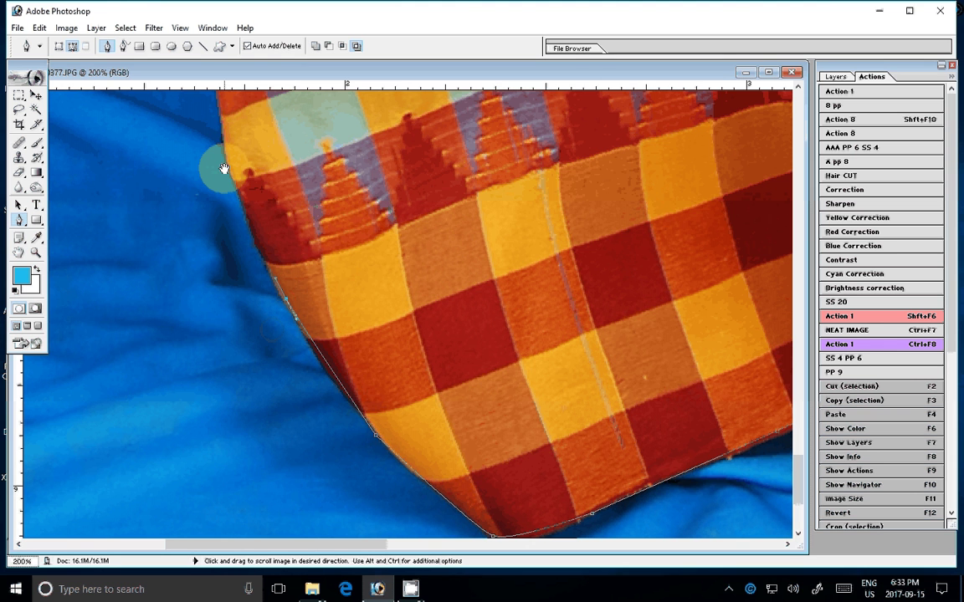
Continue the path up the cloth edge, along the chair edge and up the arm
drag(223, 169, 232, 479)
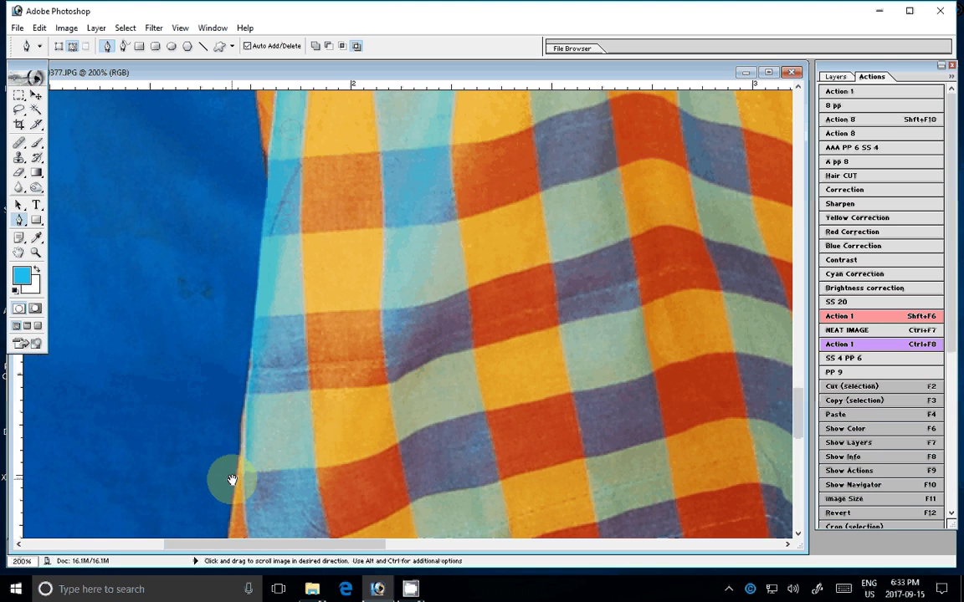
click(264, 136)
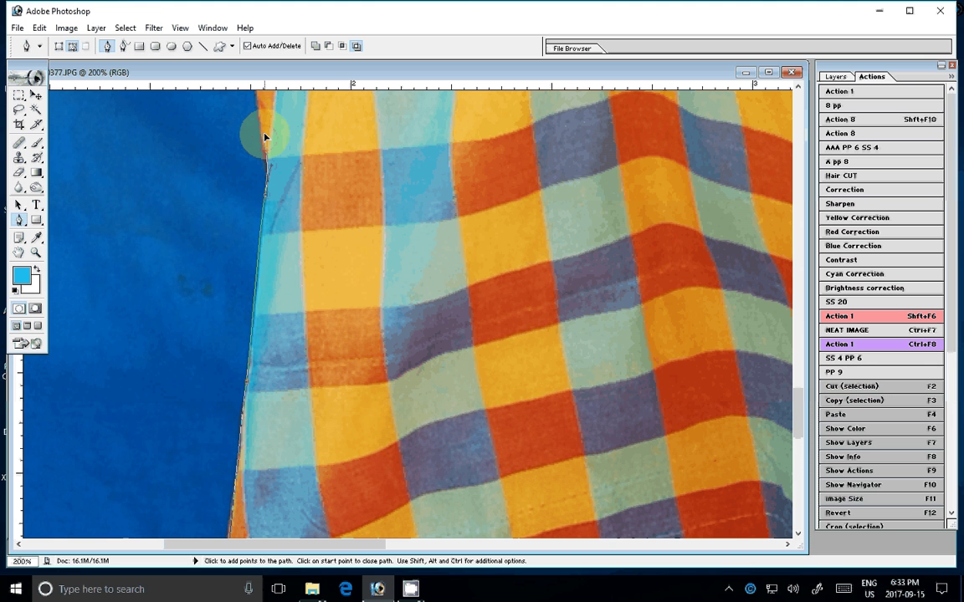
drag(264, 136, 300, 533)
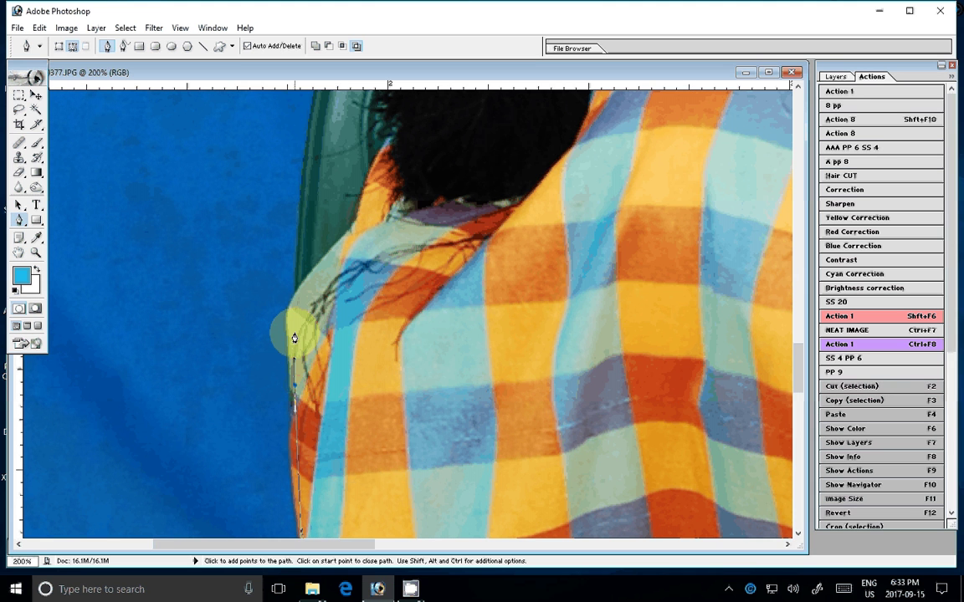
drag(295, 337, 221, 577)
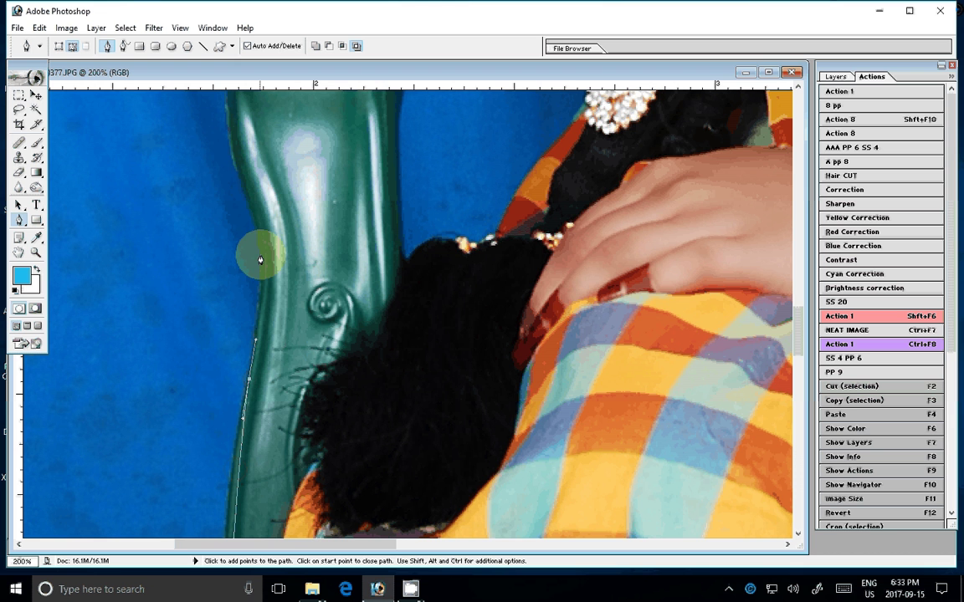
drag(261, 260, 279, 350)
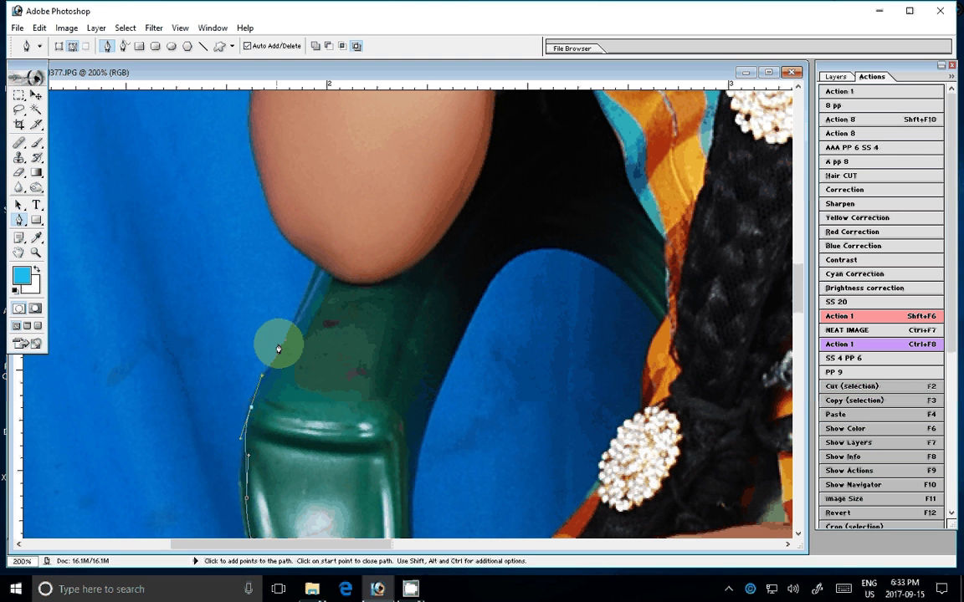
click(317, 269)
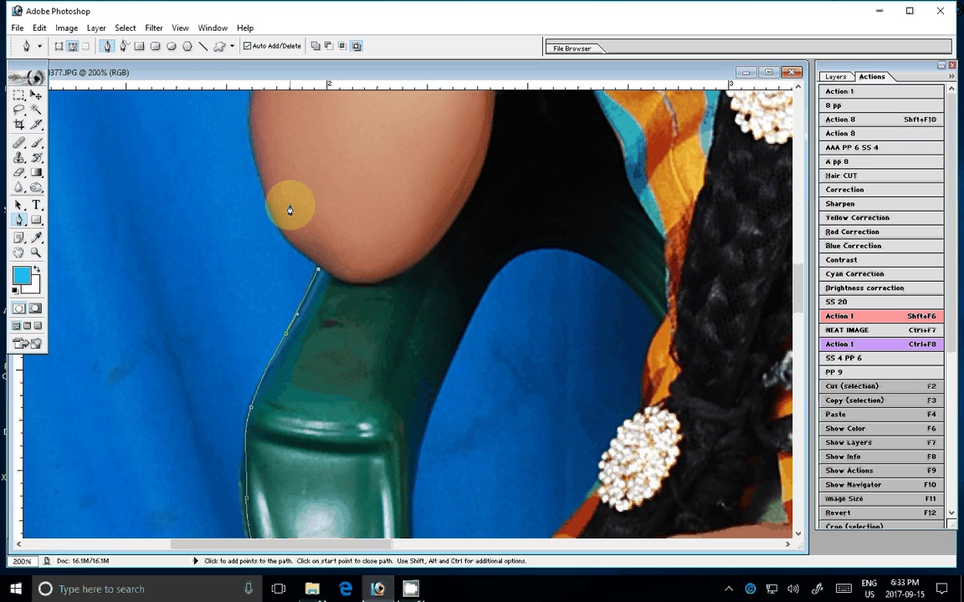
click(264, 192)
mouse_move(249, 125)
mouse_down()
mouse_move(263, 323)
mouse_move(234, 377)
mouse_up()
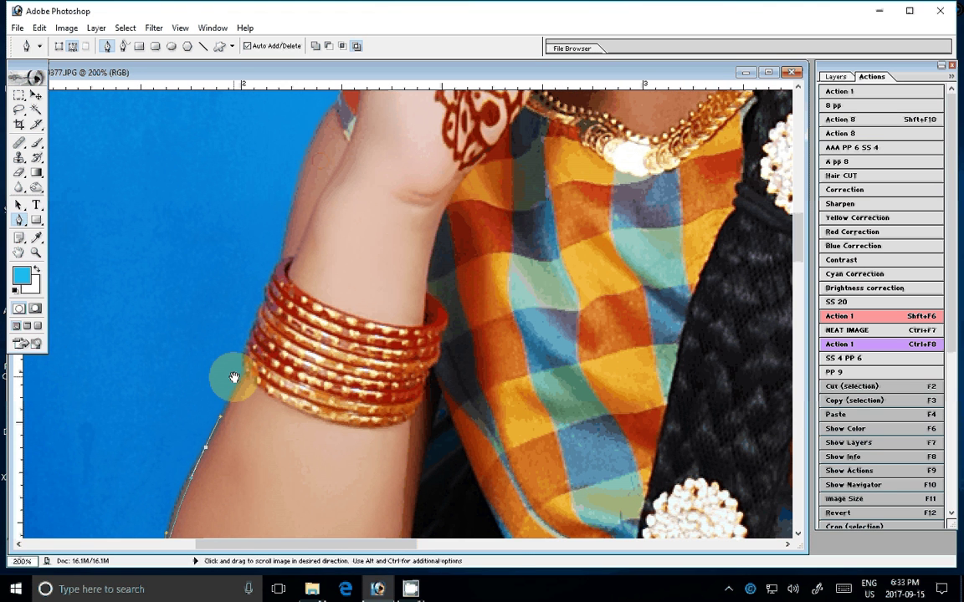
click(303, 164)
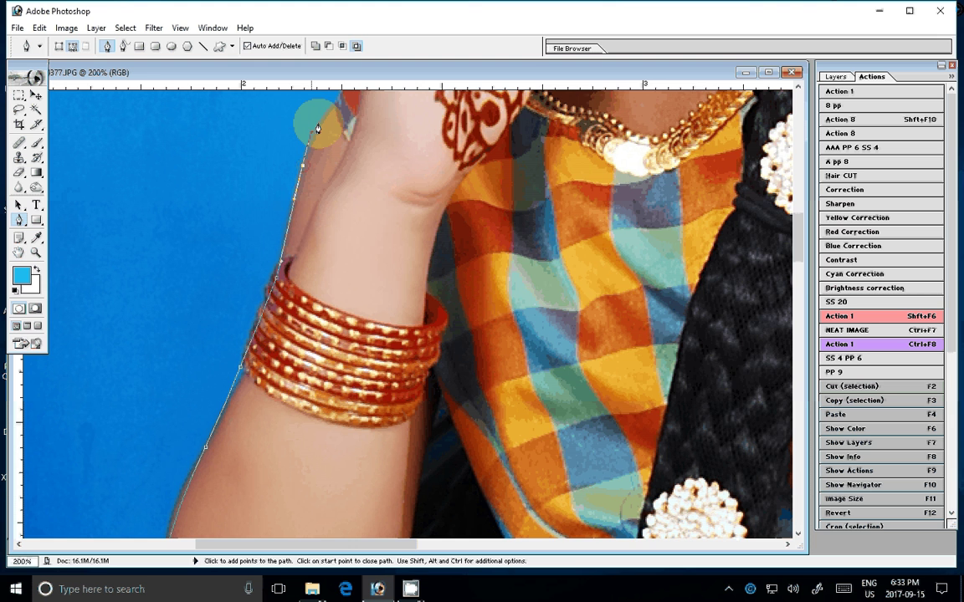
Extend the outline up the cheek edge to the forehead
drag(318, 128, 259, 279)
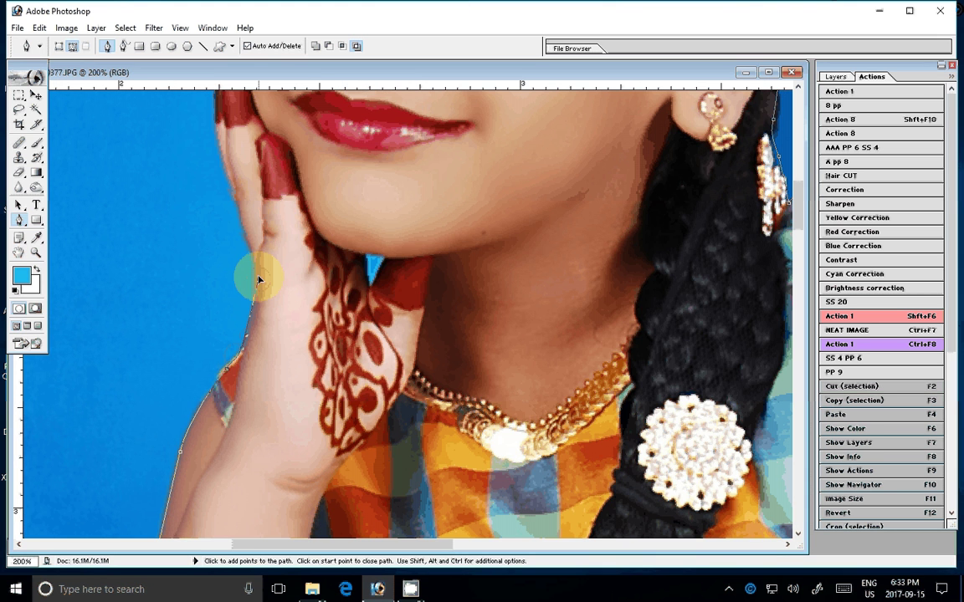
drag(258, 279, 200, 372)
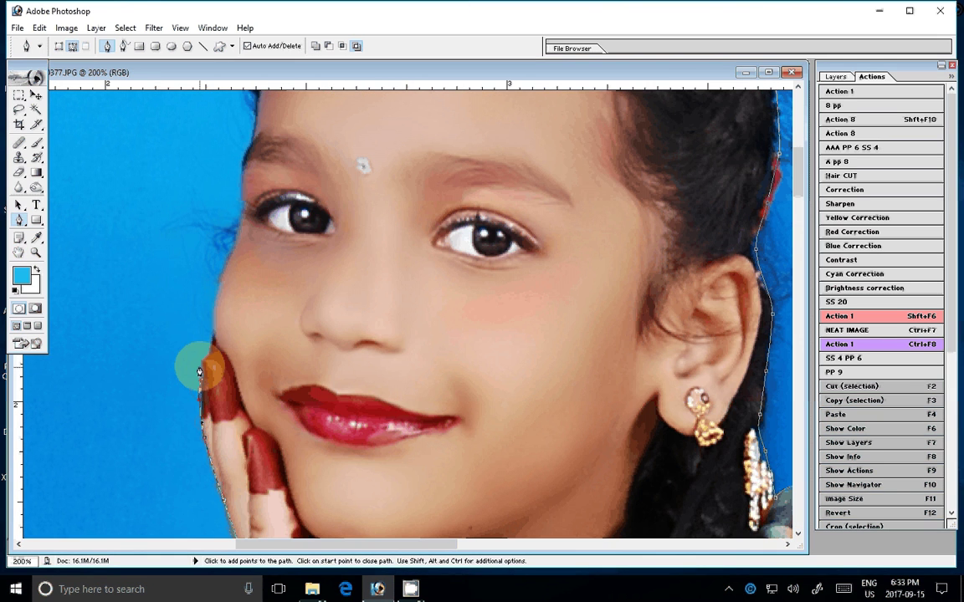
click(236, 243)
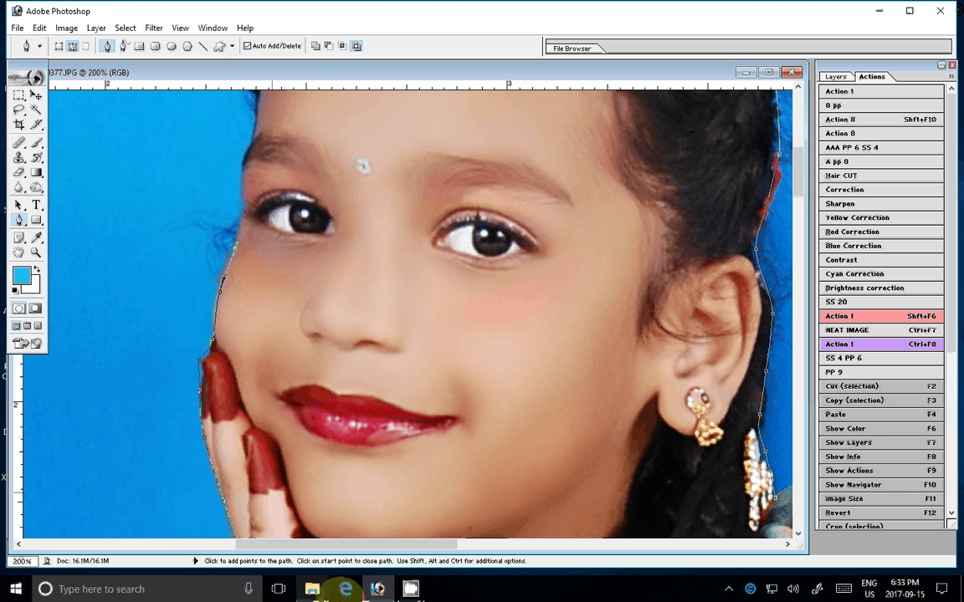
drag(236, 244, 189, 448)
click(193, 378)
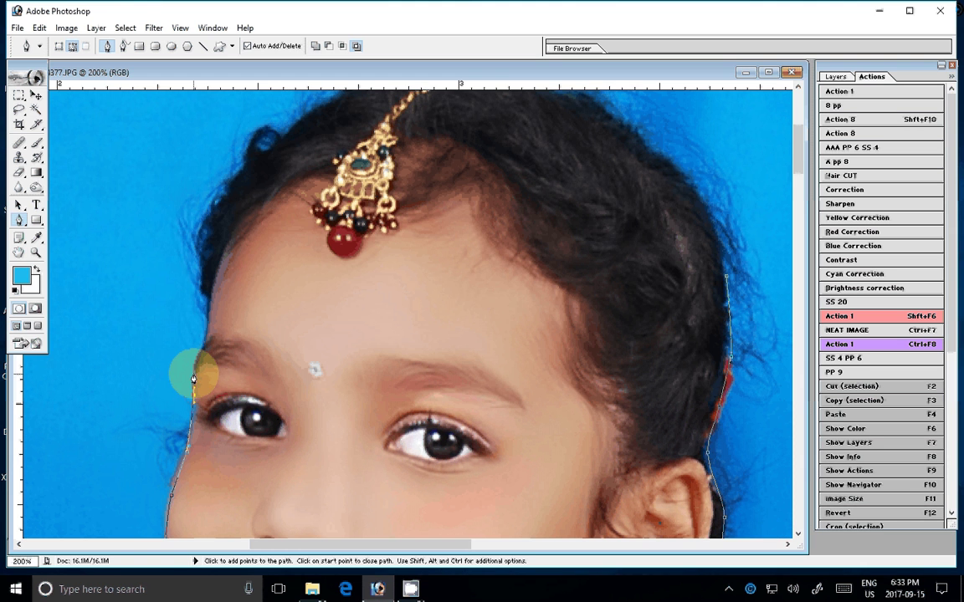
Curve the path over the top of the hair and close it down the hair edge
drag(271, 165, 159, 323)
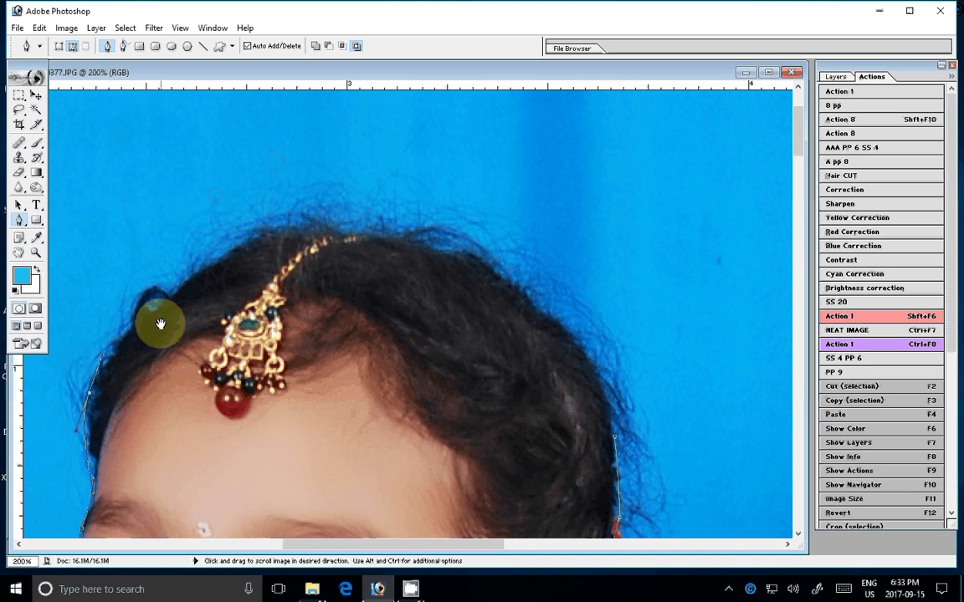
drag(308, 208, 400, 201)
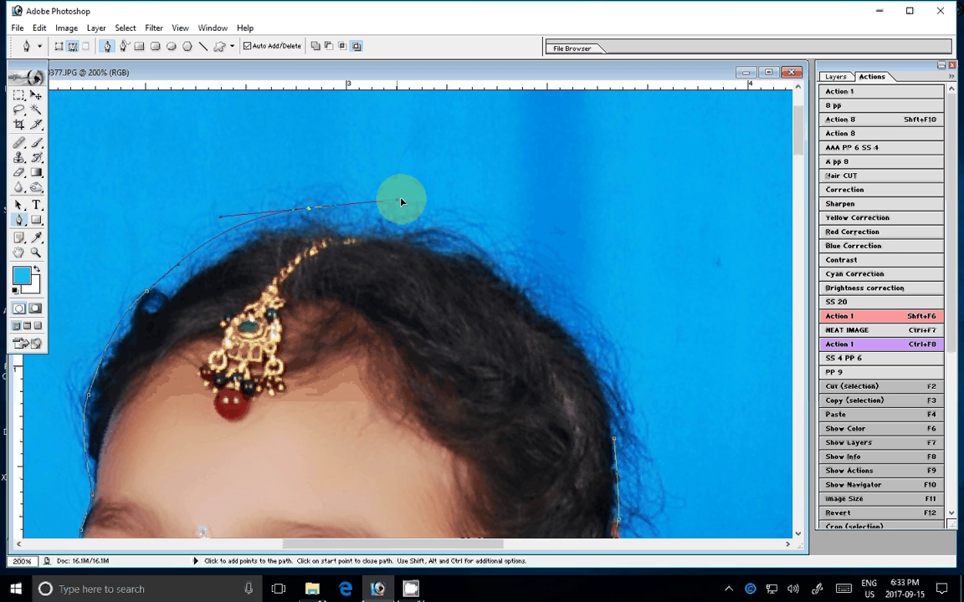
drag(542, 279, 589, 328)
drag(589, 328, 439, 188)
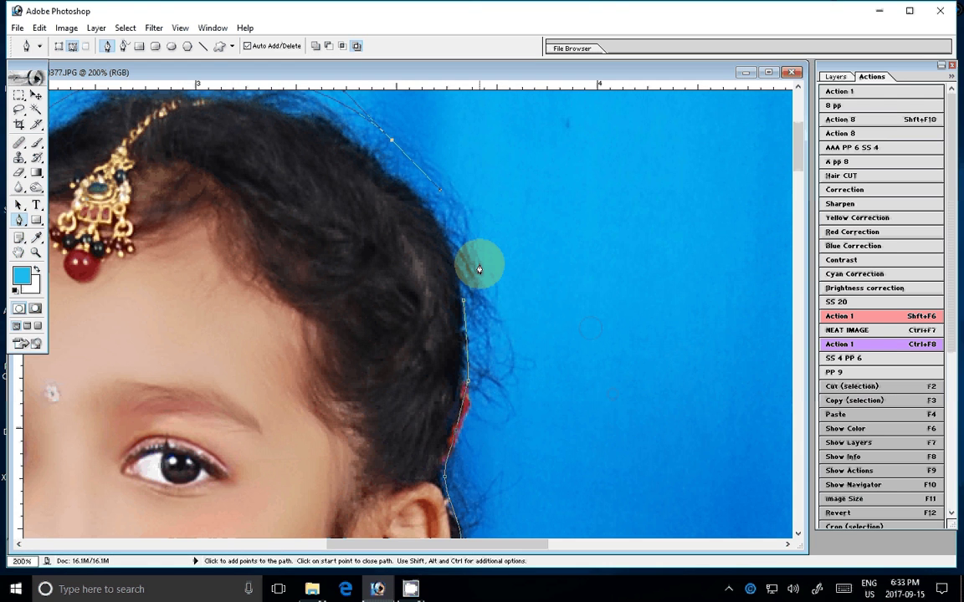
drag(478, 268, 429, 274)
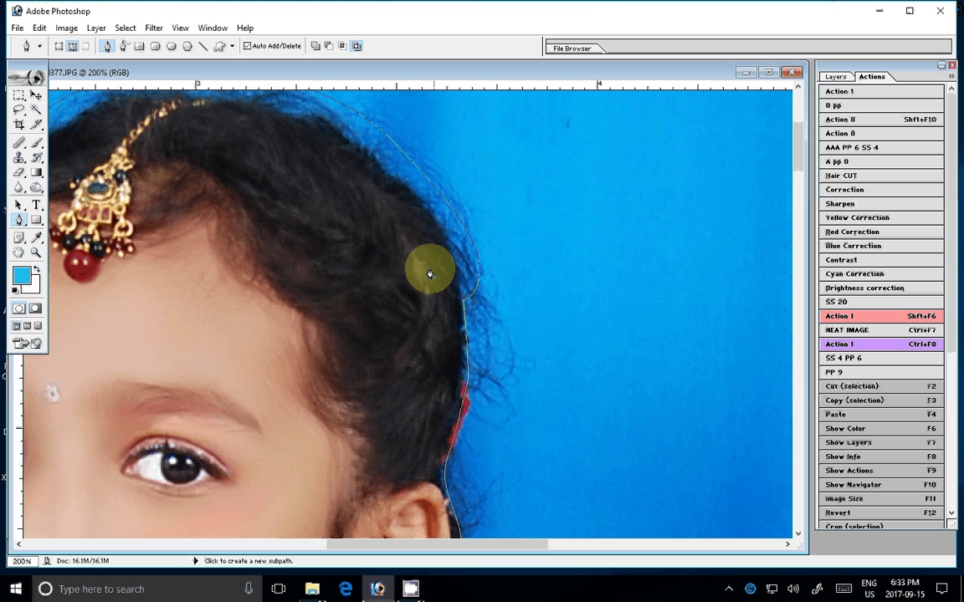
Convert the outline to a selection, copy the girl to a new layer, and hide Background
key(shift+F6)
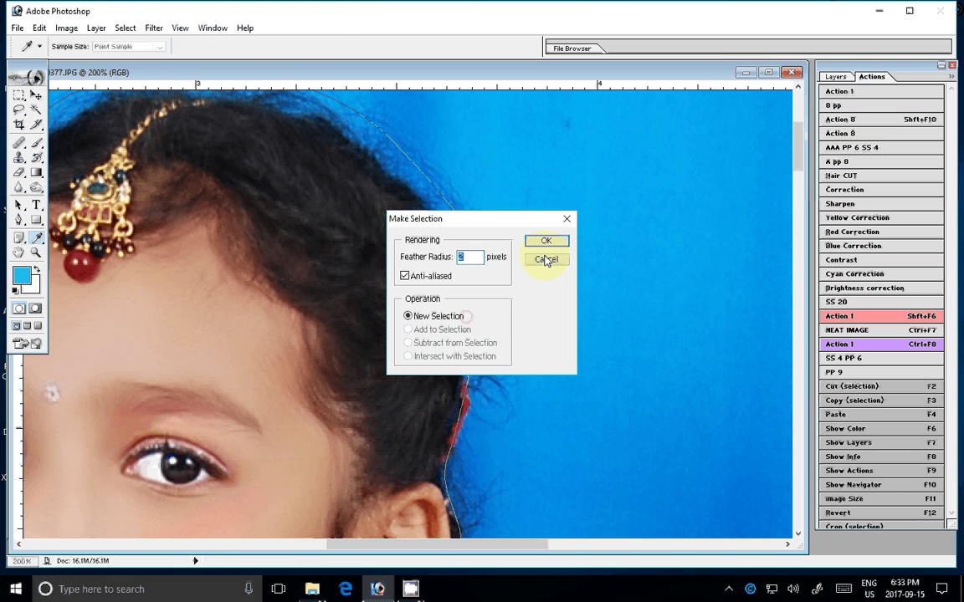
click(545, 260)
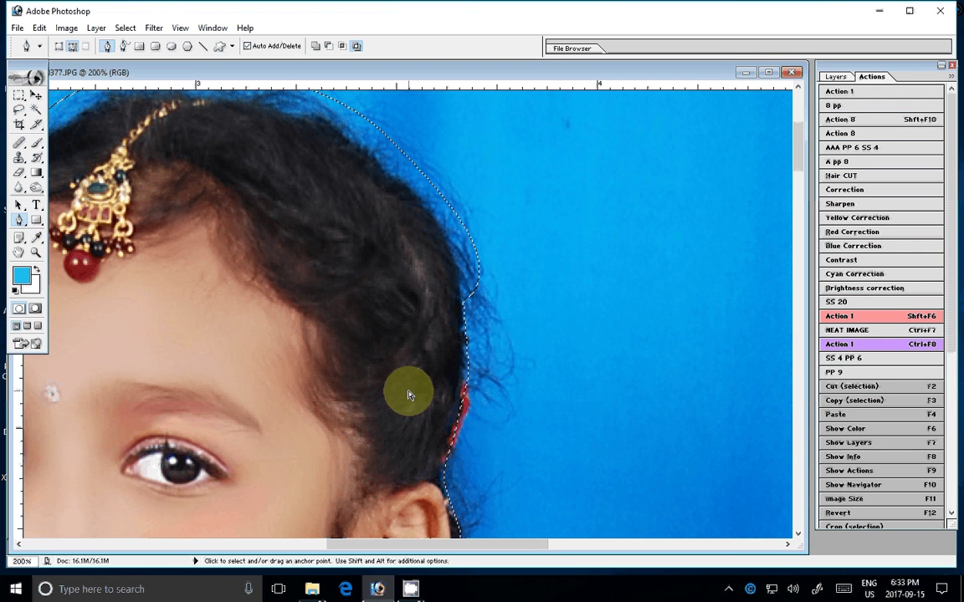
key(F3)
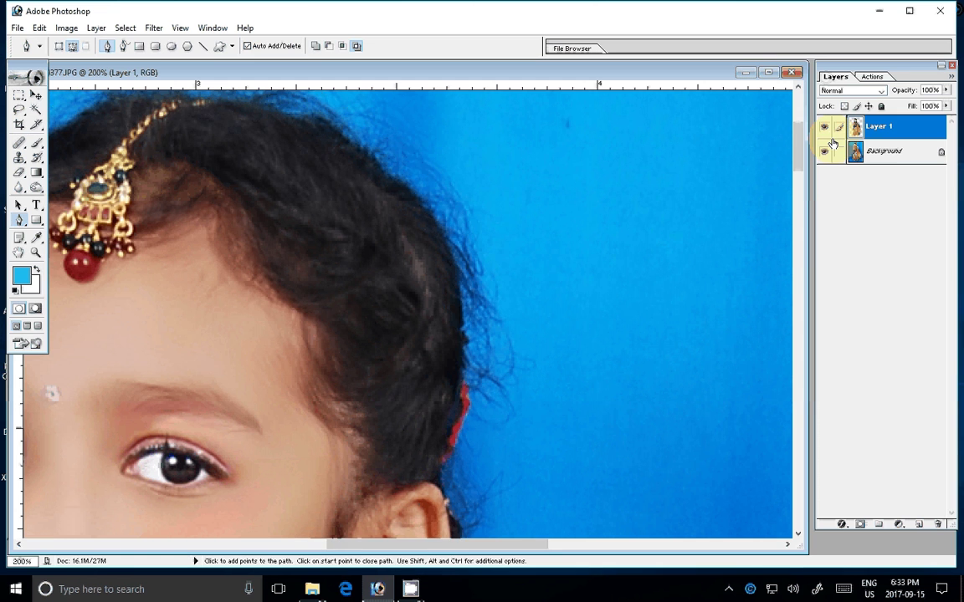
click(824, 151)
Delete the blue patch inside the chair back with the Magic Wand, then zoom out and minimise
key(z)
key(ctrl+0)
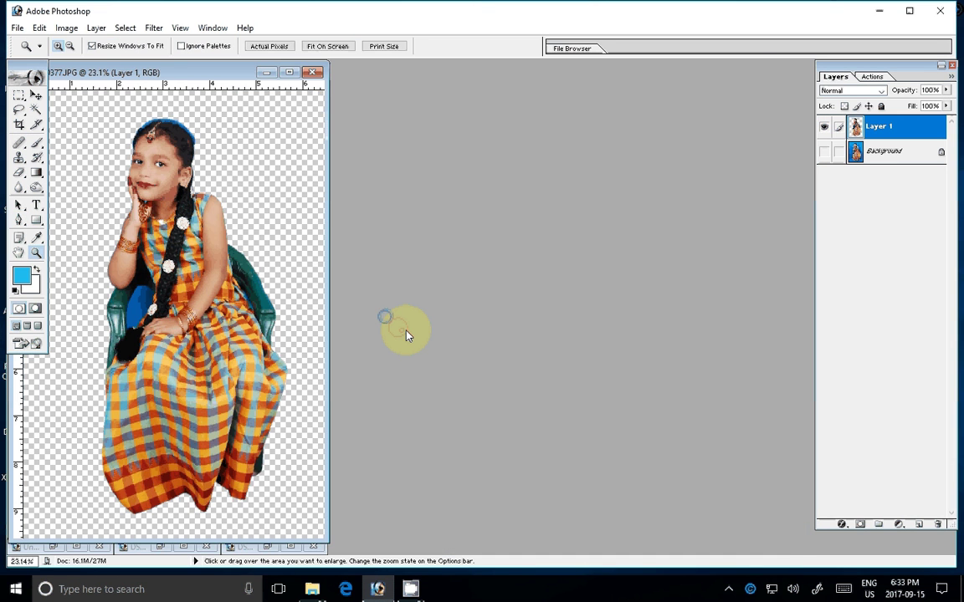
drag(104, 251, 222, 352)
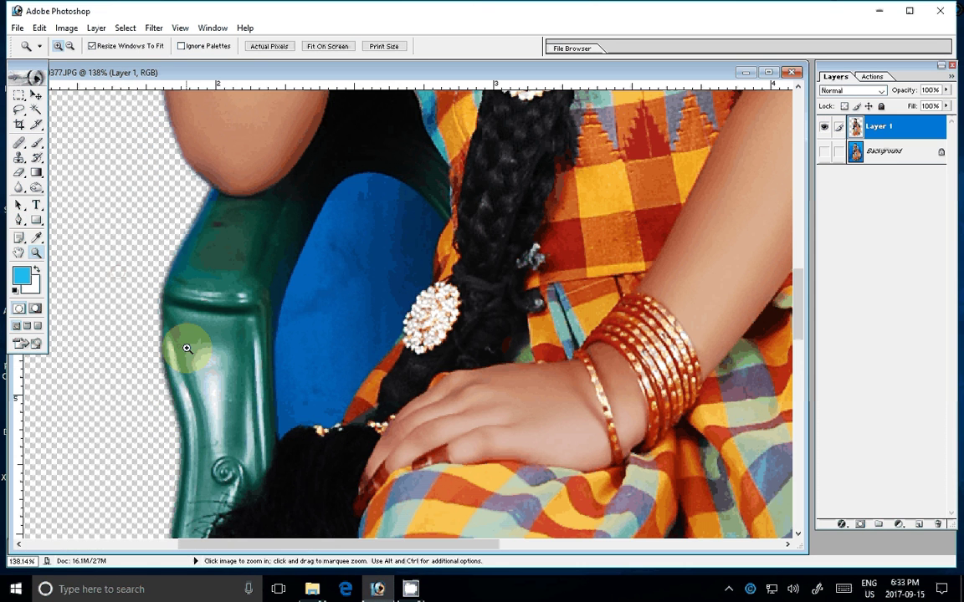
key(w)
shift+click(393, 288)
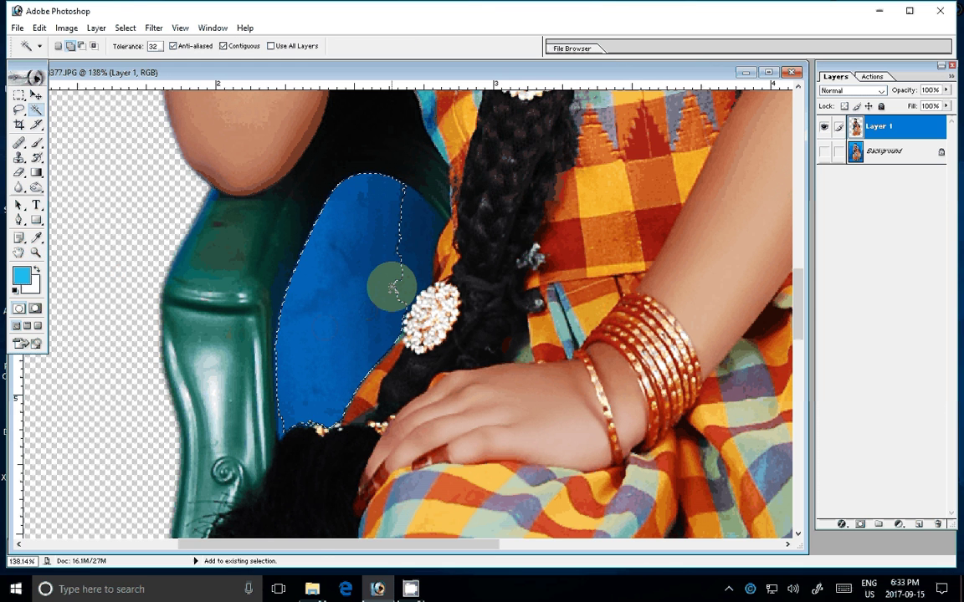
key(Delete)
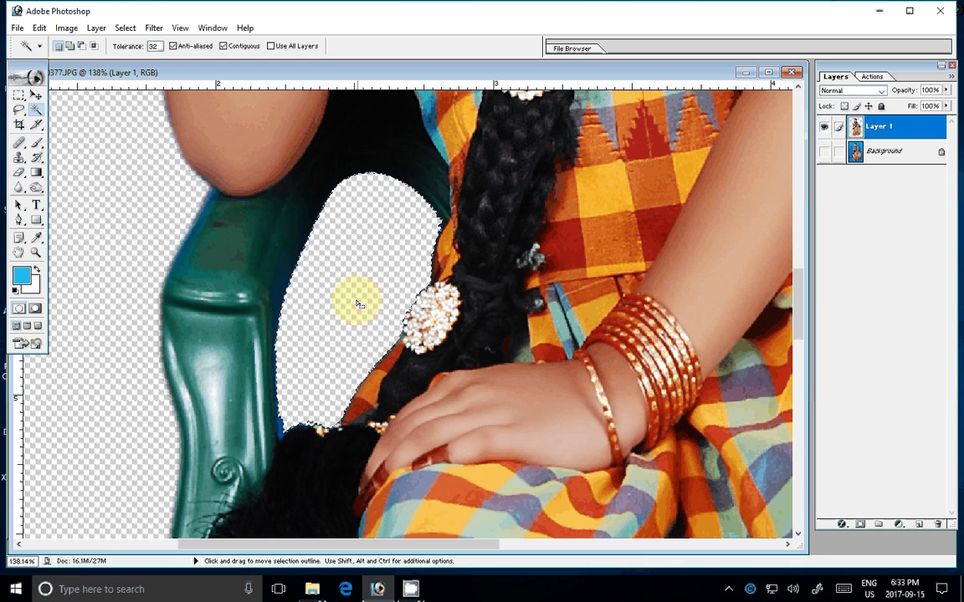
key(z)
key(ctrl+0)
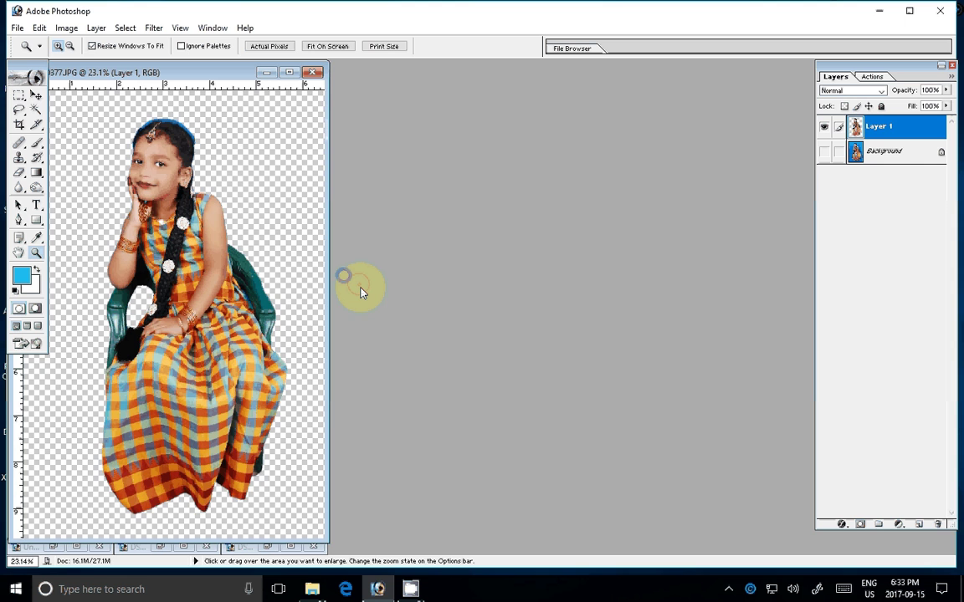
click(266, 72)
Drag DSC_0380 from the 100ND40X folder into Photoshop to open it
click(312, 588)
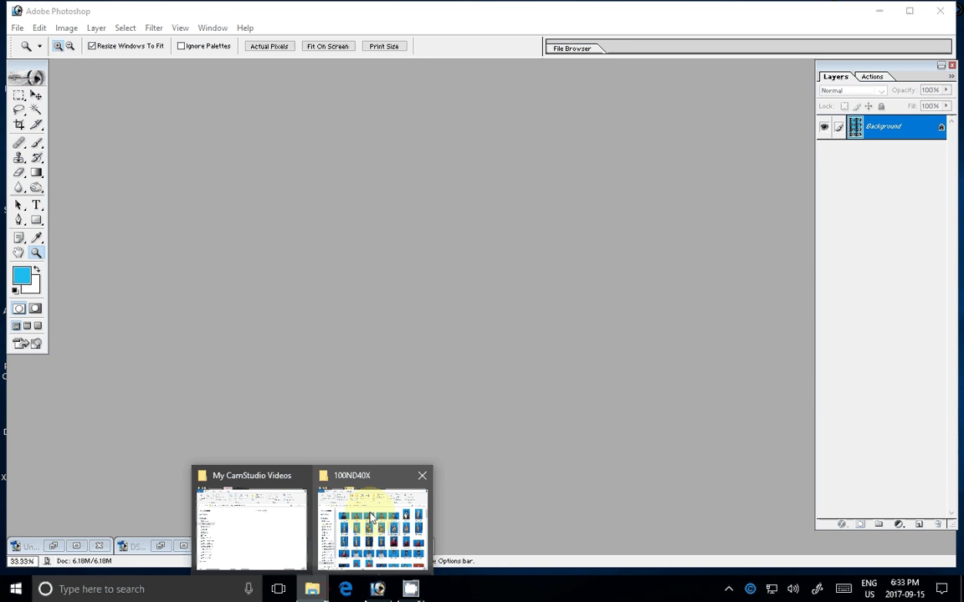
click(370, 518)
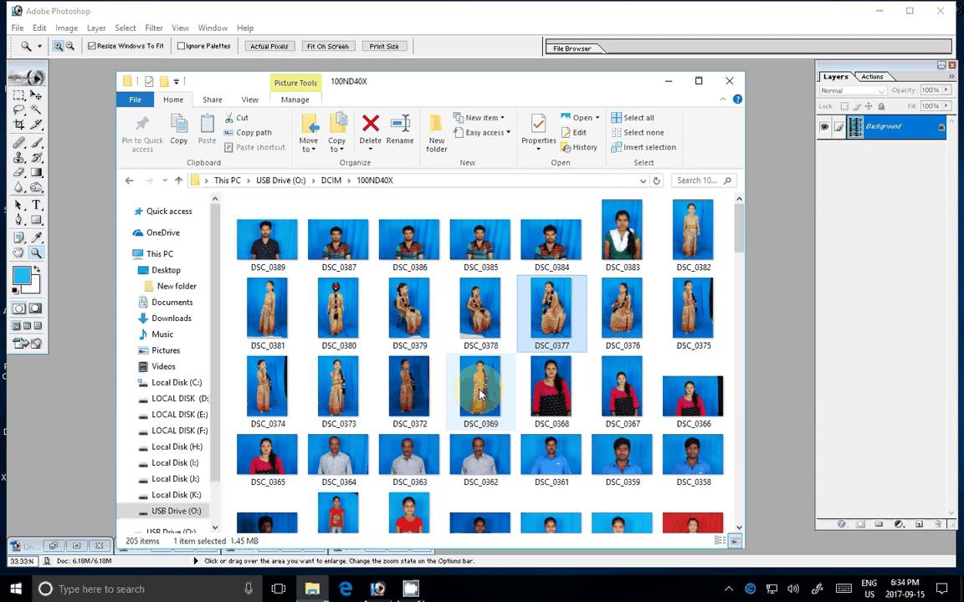
mouse_move(480, 395)
mouse_down()
mouse_move(562, 384)
mouse_move(783, 411)
mouse_up()
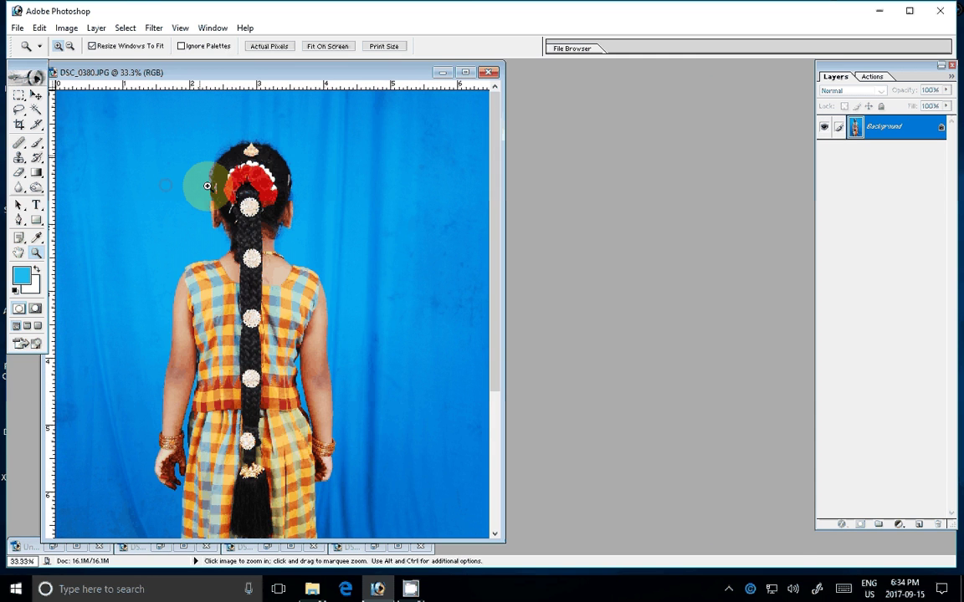
Zoom in on the head and start a Pen path along the hair edge toward the ear
drag(208, 185, 314, 192)
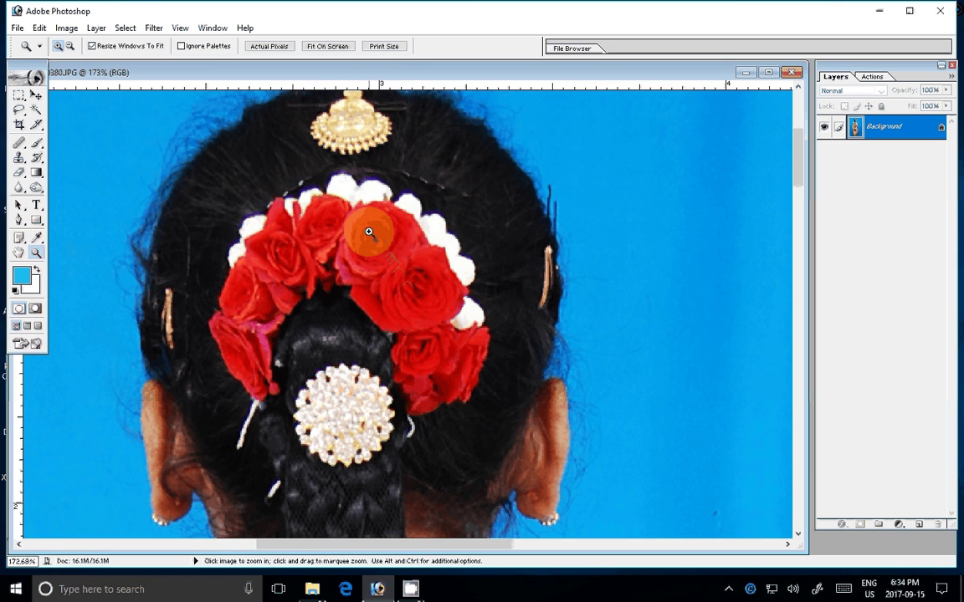
key(p)
click(150, 376)
click(144, 262)
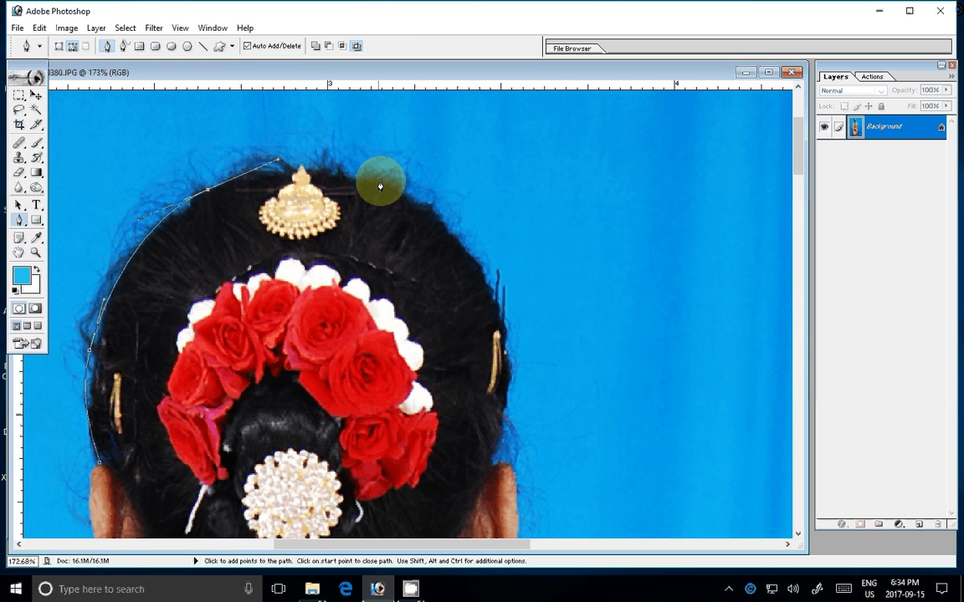
scroll(380, 186, down, 5)
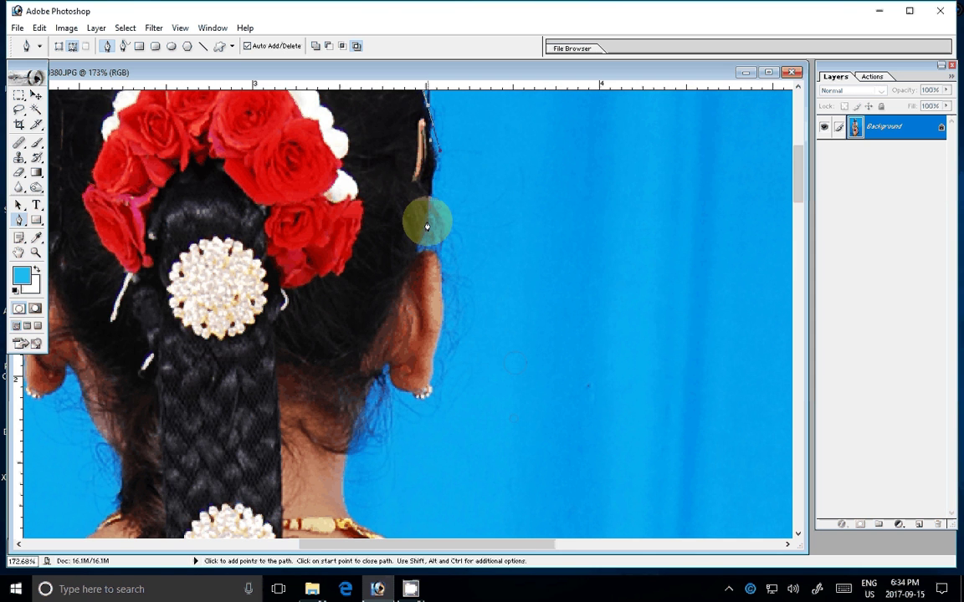
click(421, 231)
click(420, 251)
click(442, 312)
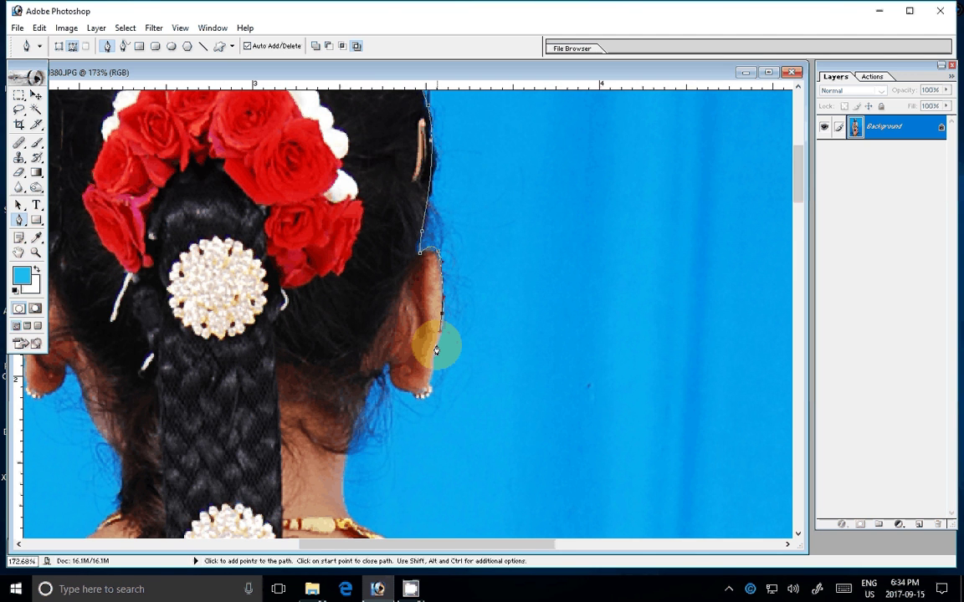
Trace the path down the ear, around the ear lobe and down the neck
scroll(418, 276, down, 5)
click(425, 197)
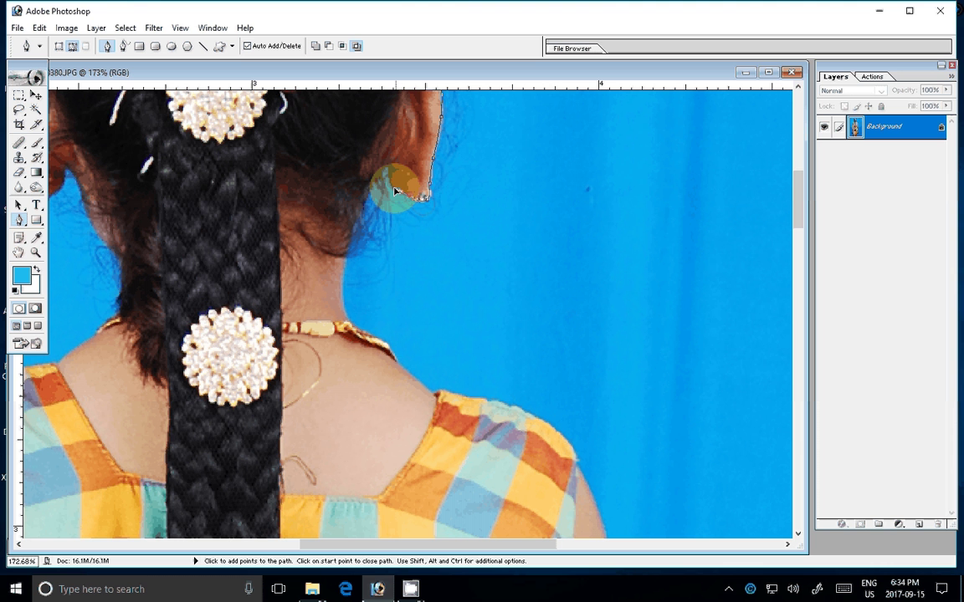
click(387, 167)
click(374, 178)
click(351, 226)
click(346, 237)
click(343, 282)
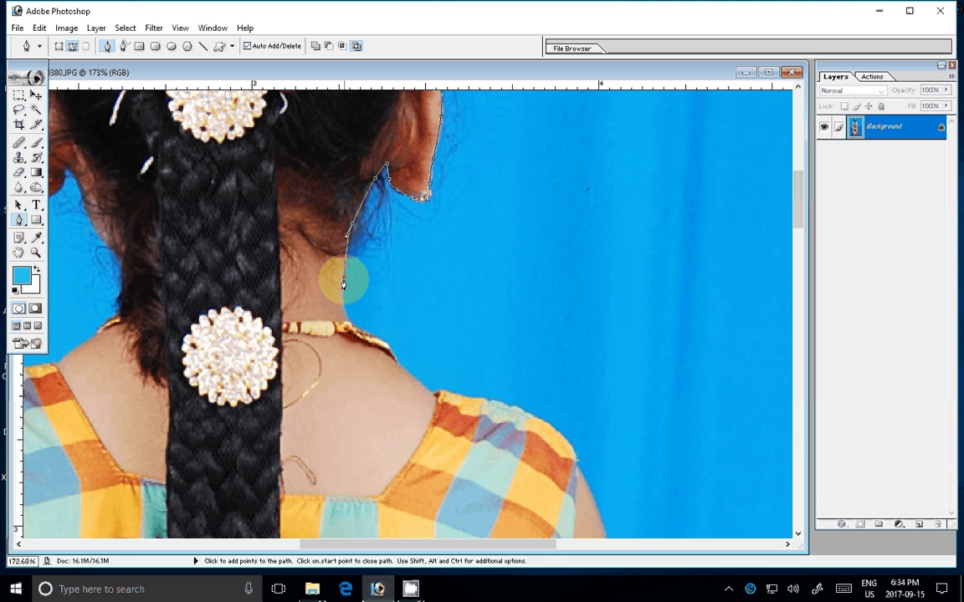
Add anchors along the shoulder line
scroll(343, 285, down, 4)
scroll(334, 218, right, 2)
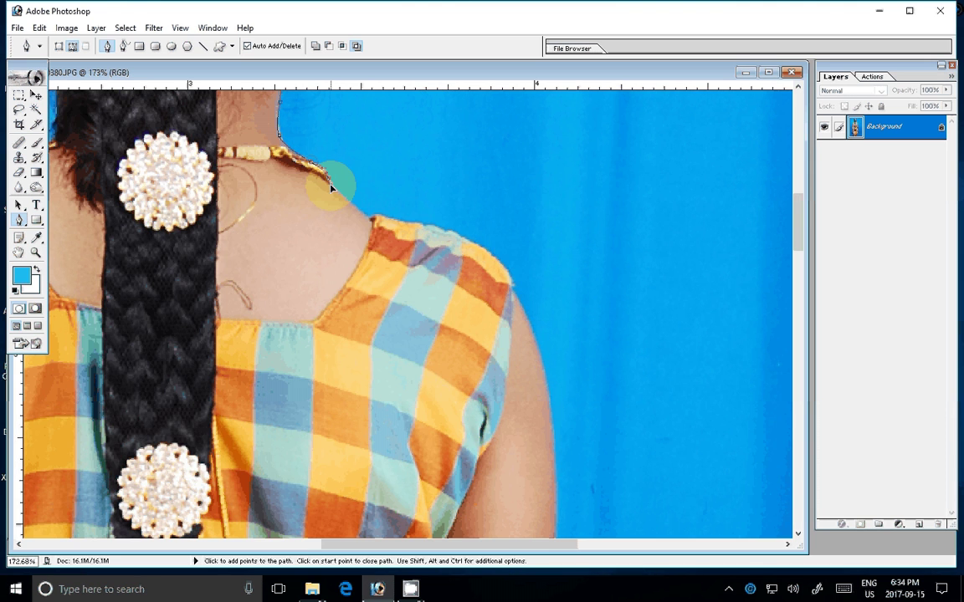
click(345, 203)
click(370, 218)
click(421, 227)
click(436, 232)
click(458, 241)
click(489, 253)
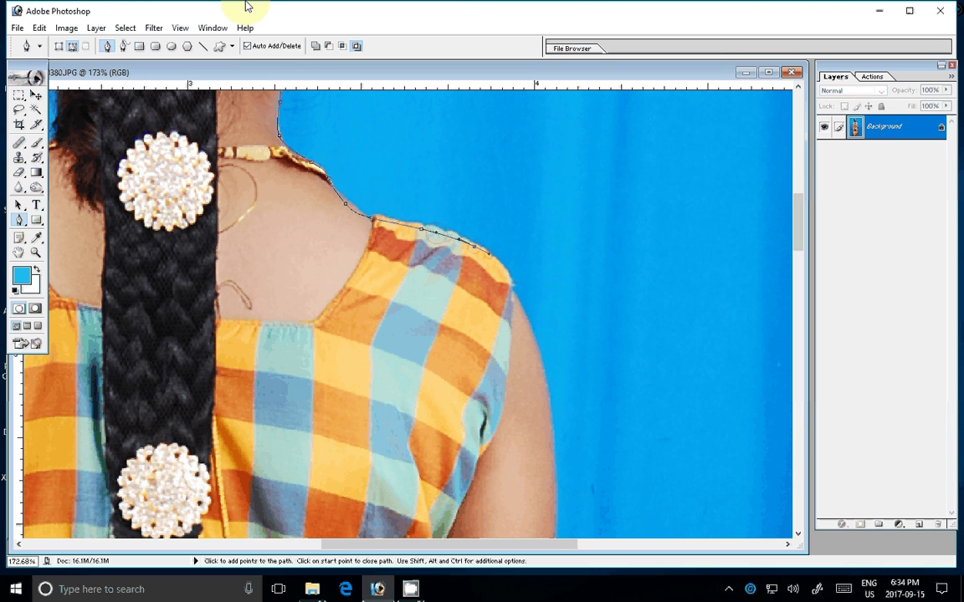
Extend the path from the shoulder down the arm edge
click(517, 287)
click(527, 324)
click(539, 365)
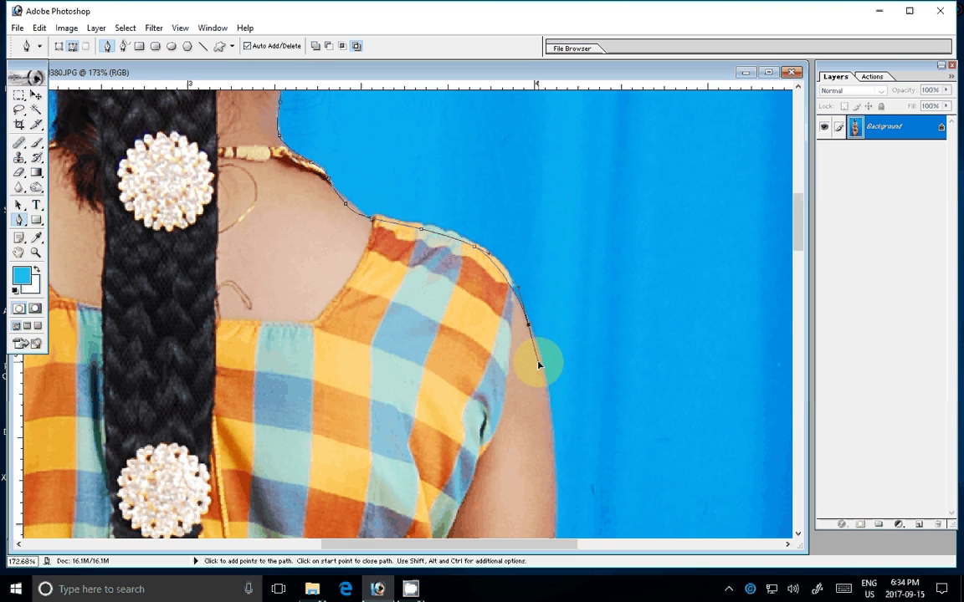
scroll(539, 364, down, 6)
scroll(538, 364, right, 3)
click(418, 165)
click(420, 216)
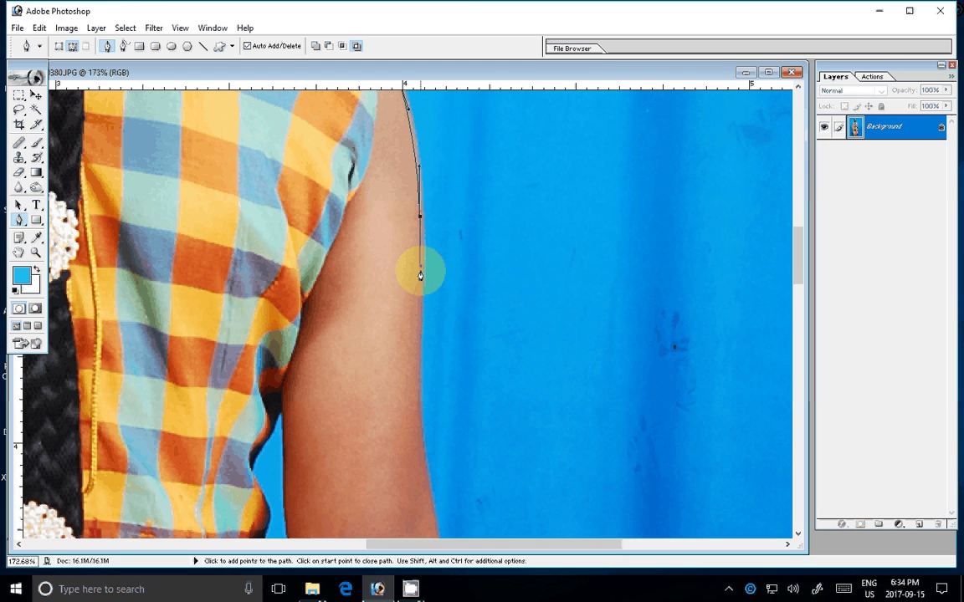
scroll(420, 276, down, 7)
scroll(420, 276, right, 2)
Continue down the arm past the bangles to the fingertips and where the hand meets the dress
click(367, 250)
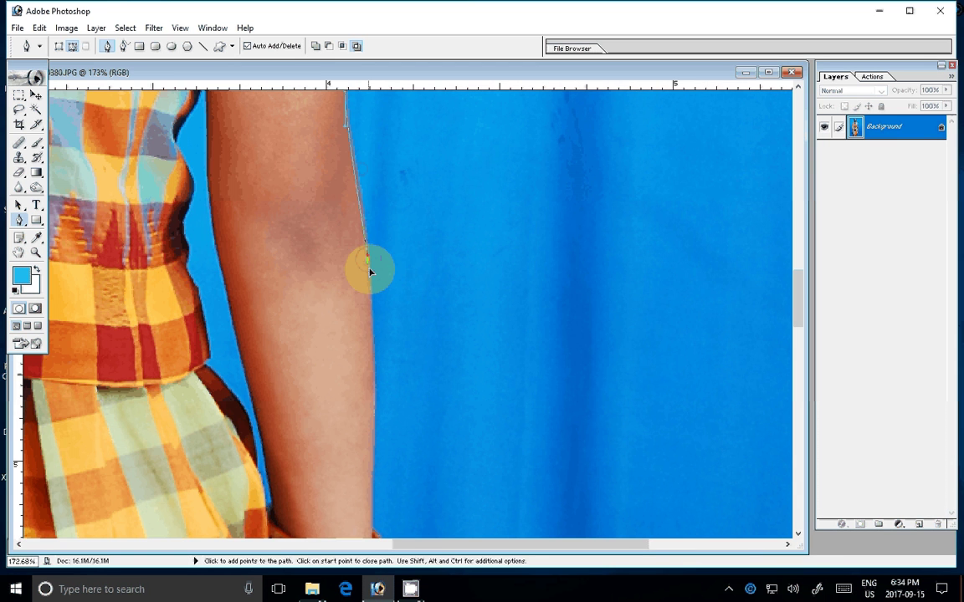
scroll(371, 272, down, 6)
click(361, 276)
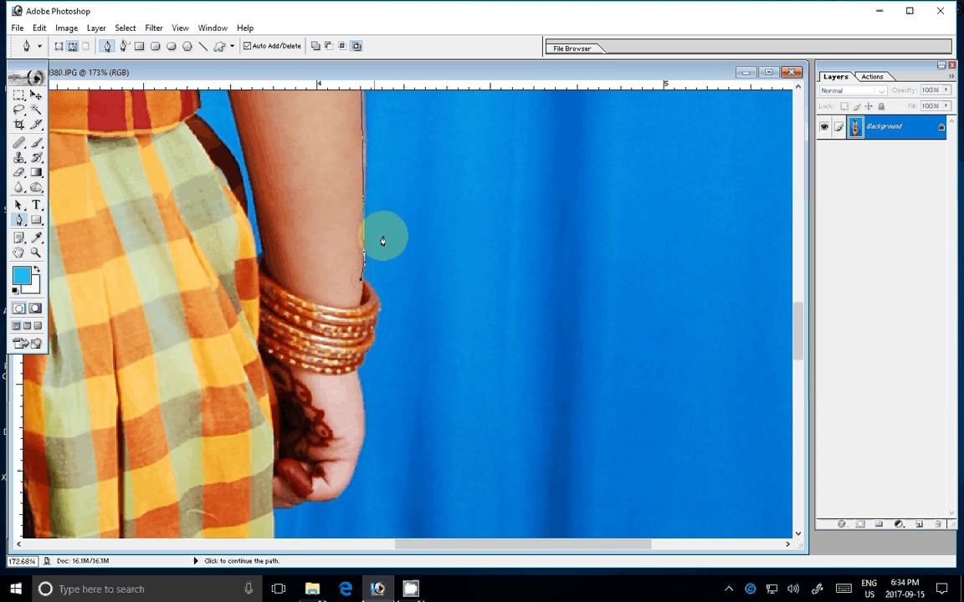
click(363, 361)
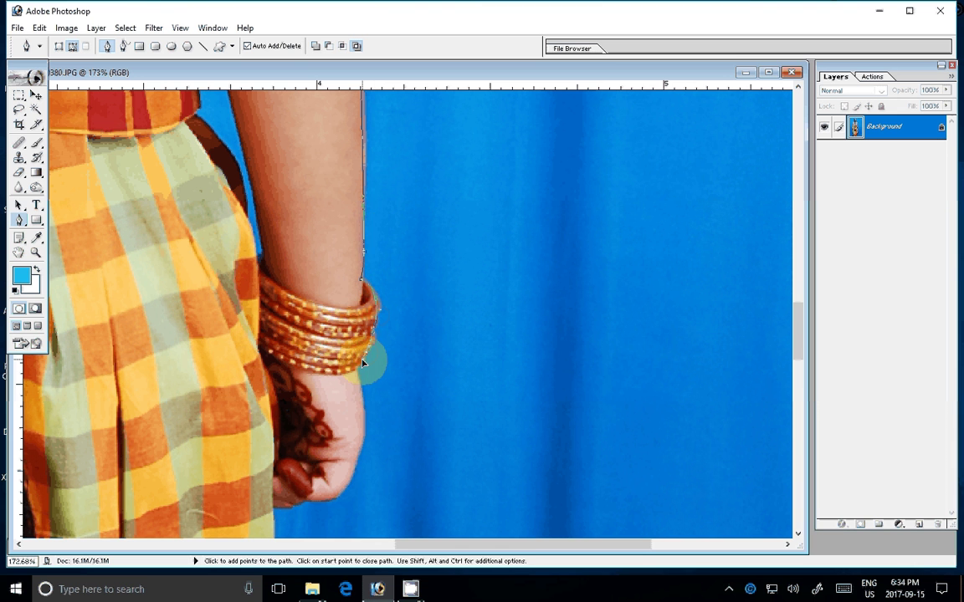
scroll(363, 361, down, 5)
click(344, 270)
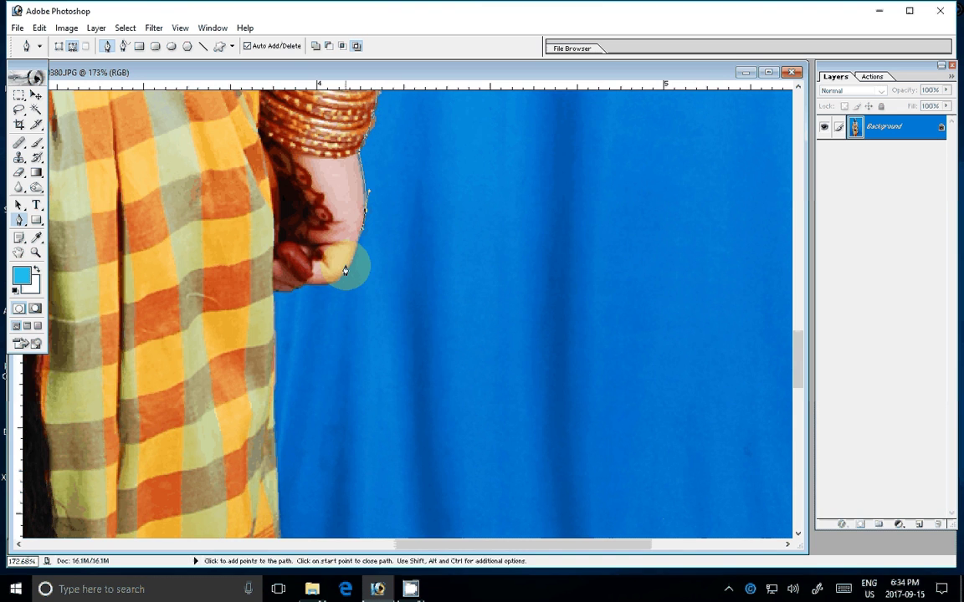
click(274, 280)
mouse_move(277, 325)
mouse_down()
mouse_move(309, 191)
mouse_move(308, 142)
mouse_up()
Extend the pen outline down the lower fabric edge with a curved point
click(327, 494)
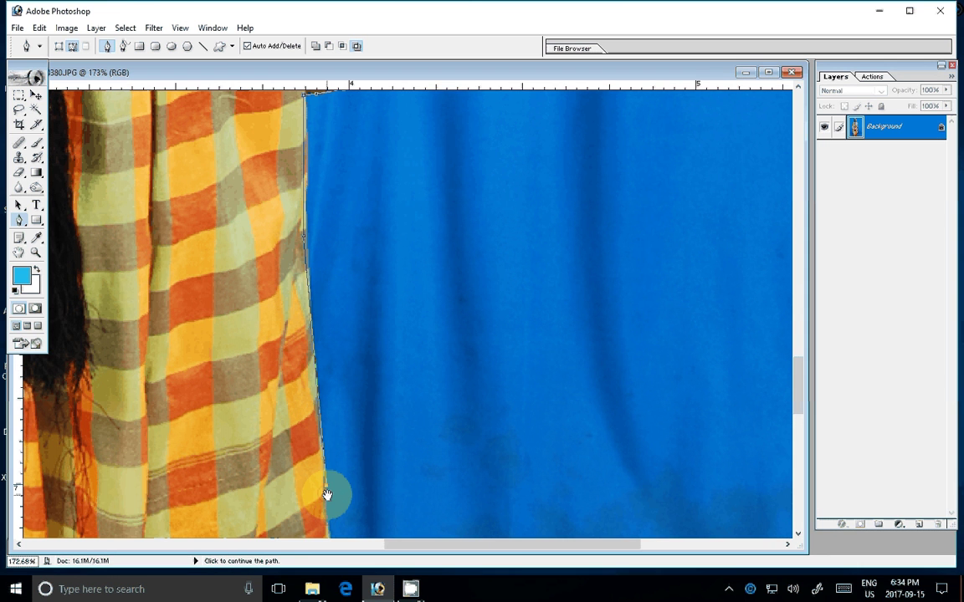
drag(326, 495, 321, 157)
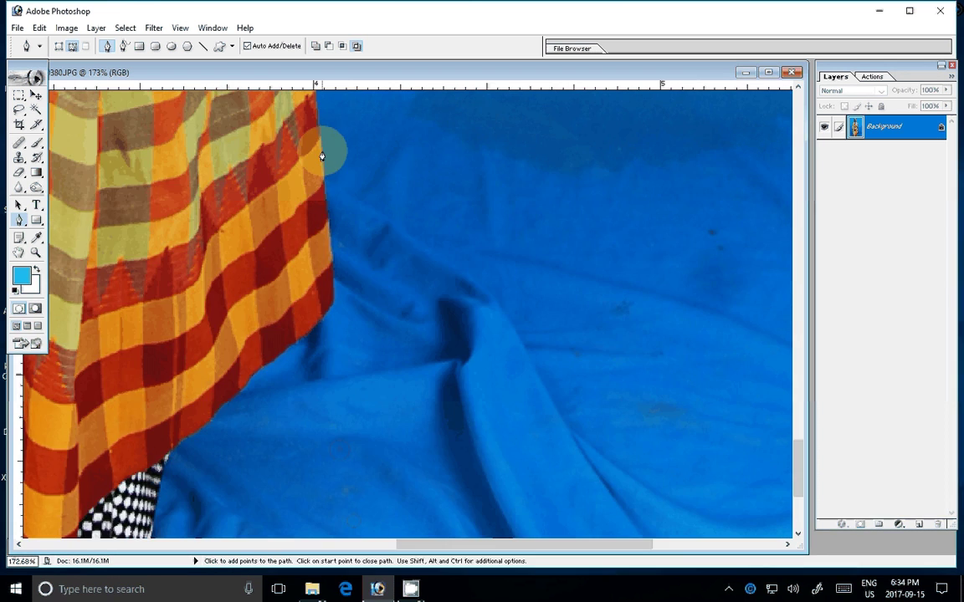
drag(224, 399, 210, 421)
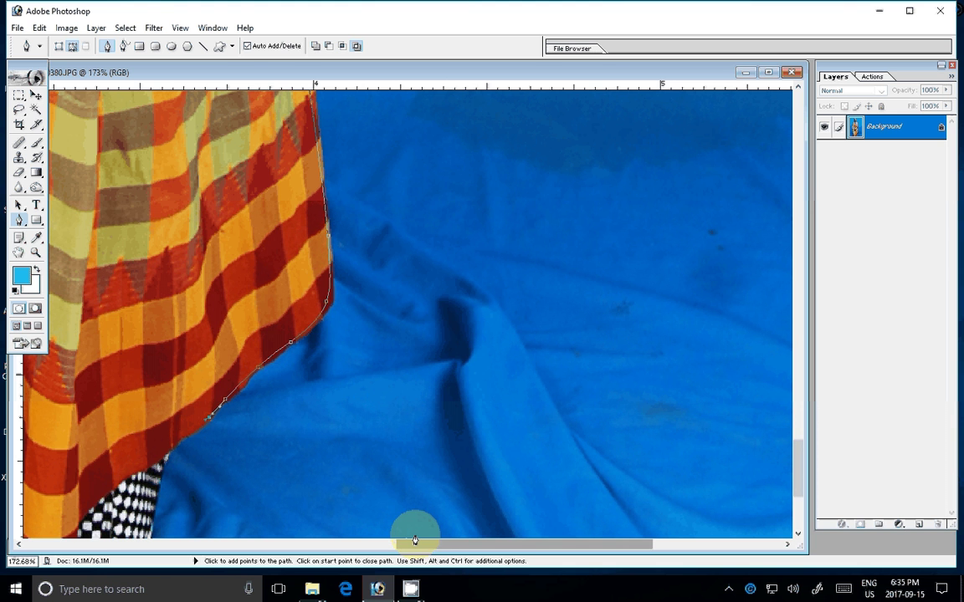
drag(415, 541, 340, 268)
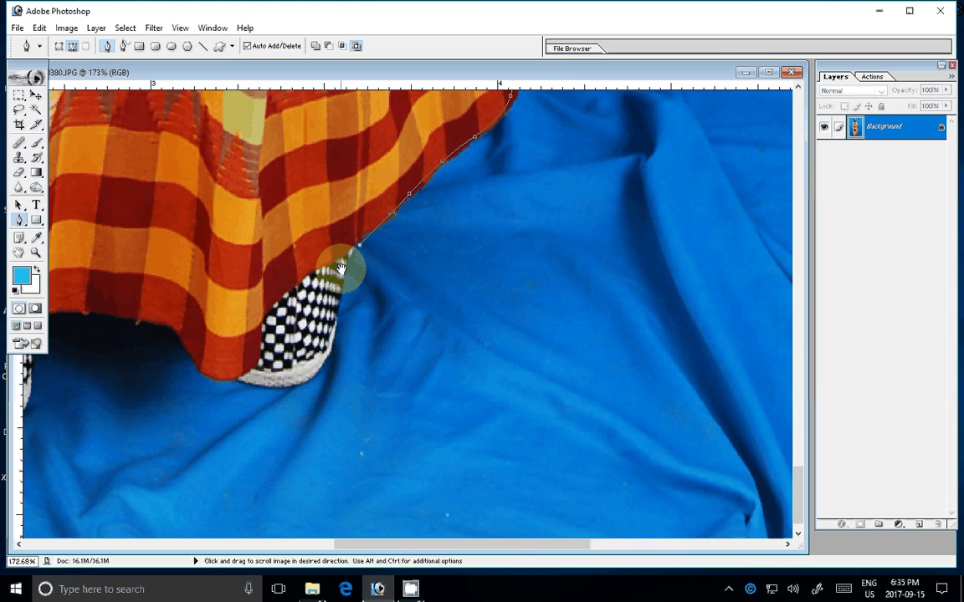
Place five anchor points along the sneaker edge
click(345, 314)
click(323, 365)
click(279, 384)
click(236, 376)
click(214, 374)
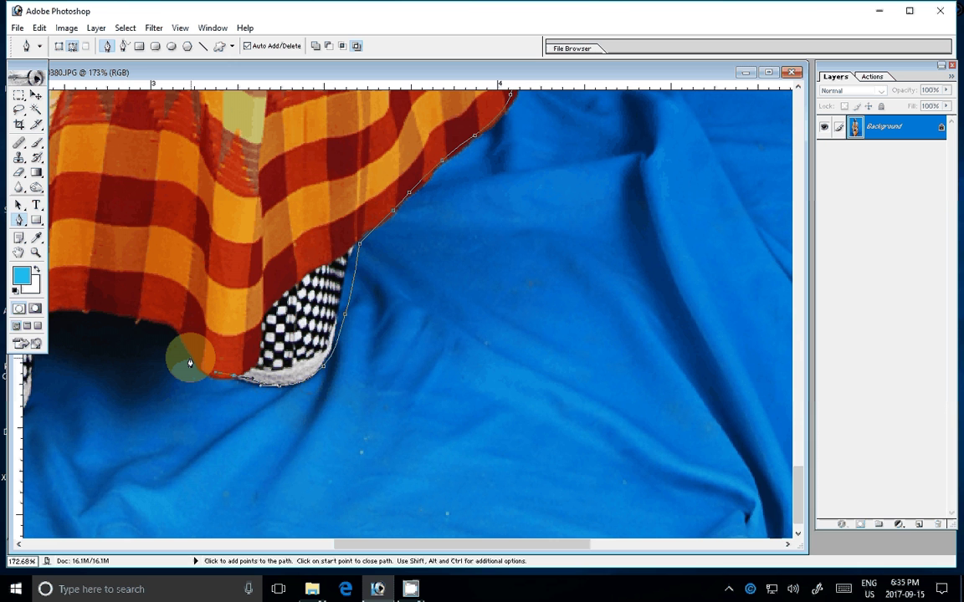
Continue the outline along the cloth edge with a curved point and five anchors
drag(190, 363, 586, 374)
click(585, 366)
click(557, 333)
click(519, 324)
click(452, 328)
click(424, 332)
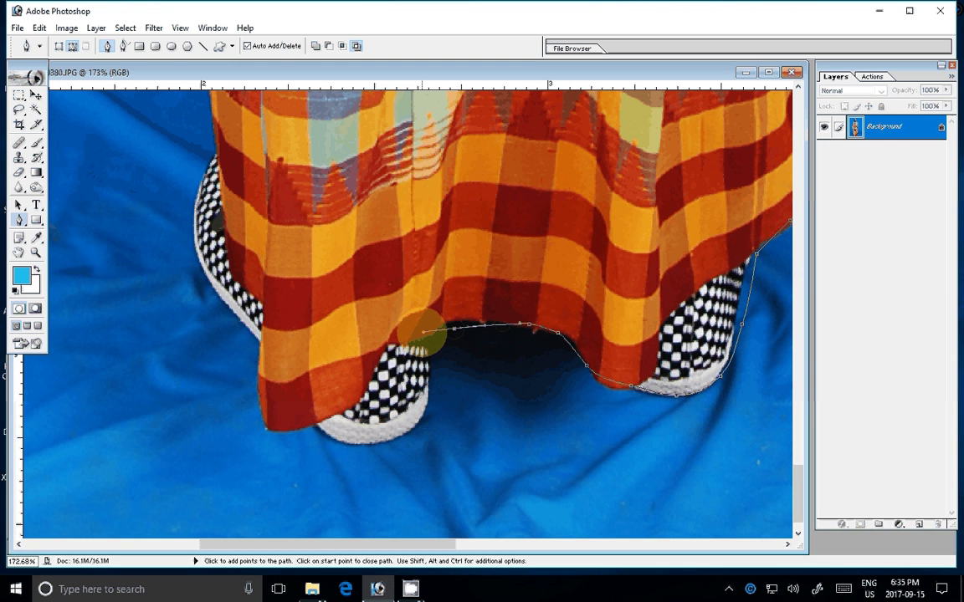
Trace down the sneaker sole and back up the cloth's bottom-left edge
click(414, 430)
click(363, 443)
click(324, 425)
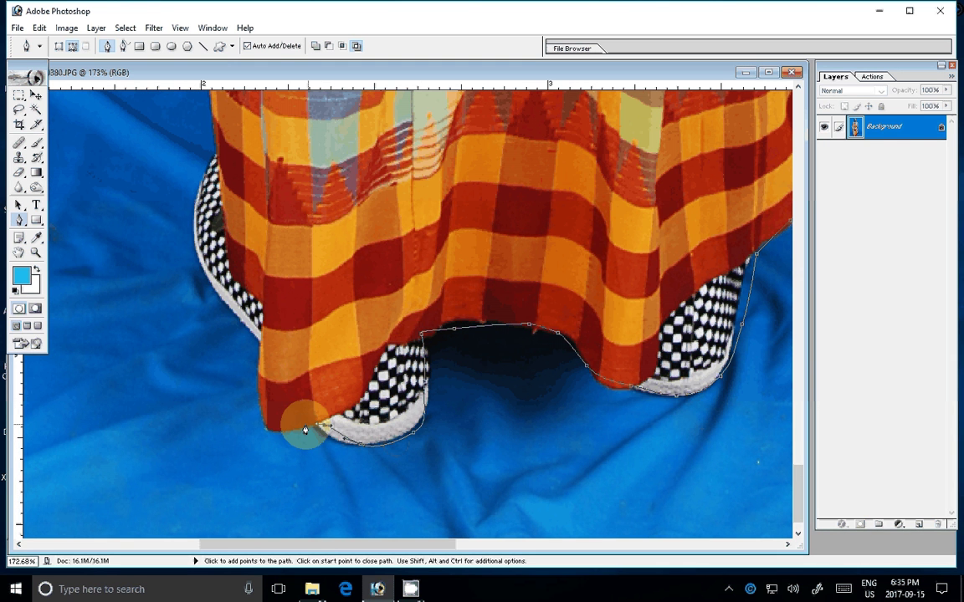
click(283, 426)
click(265, 424)
click(261, 341)
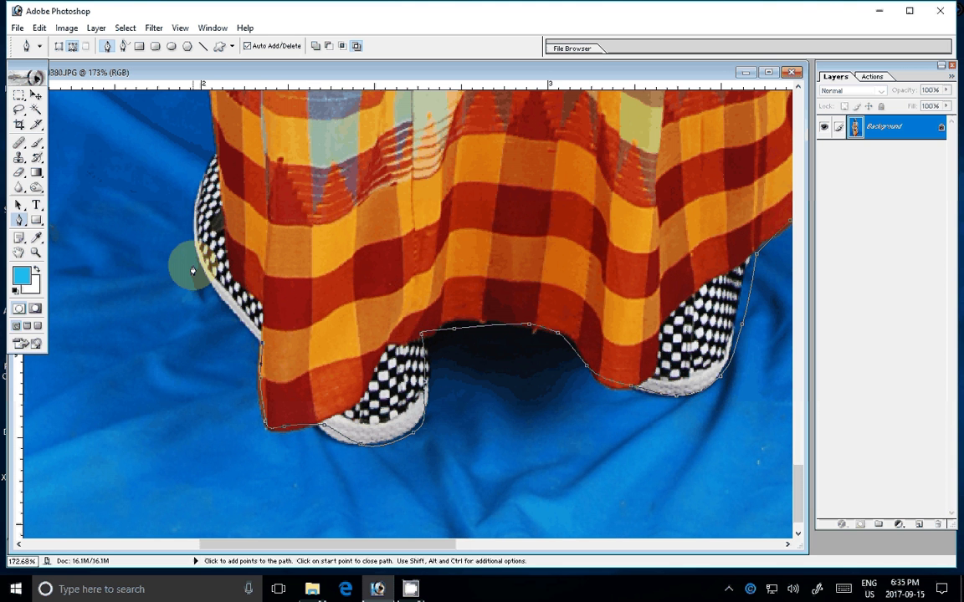
Bring the upper skirt into view and extend the outline up its left edge
drag(193, 270, 188, 469)
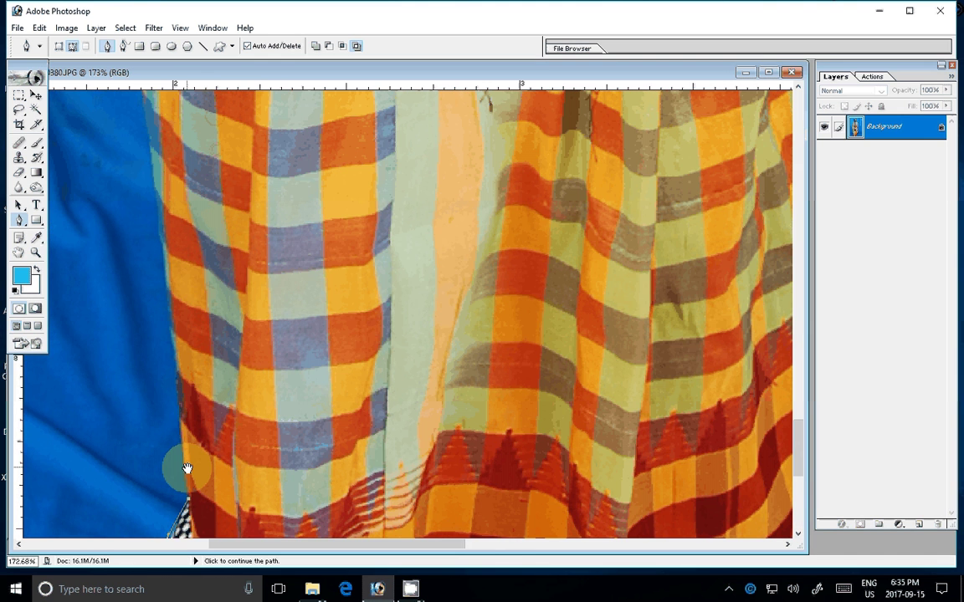
drag(134, 93, 161, 262)
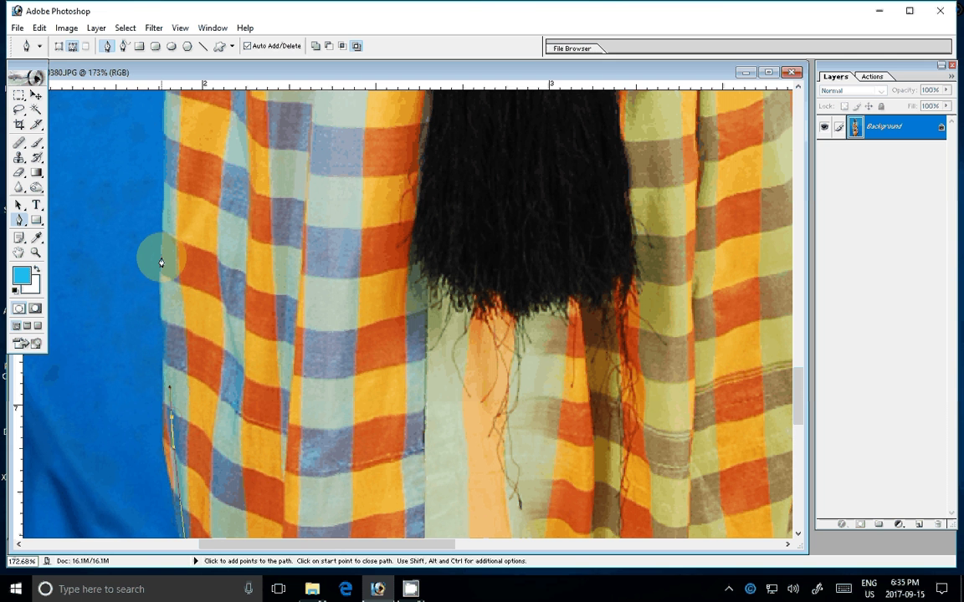
drag(161, 263, 187, 365)
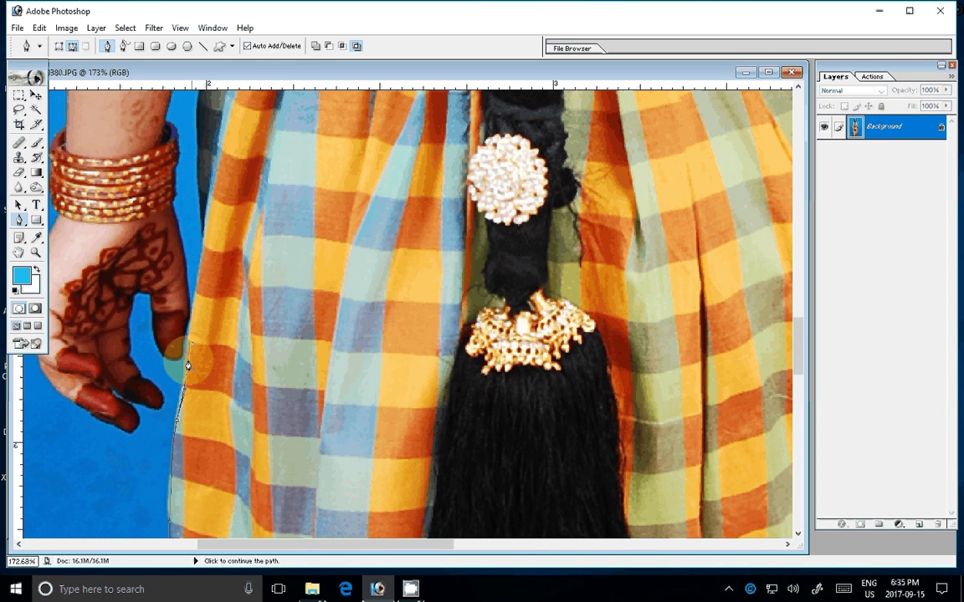
scroll(187, 366, up, 5)
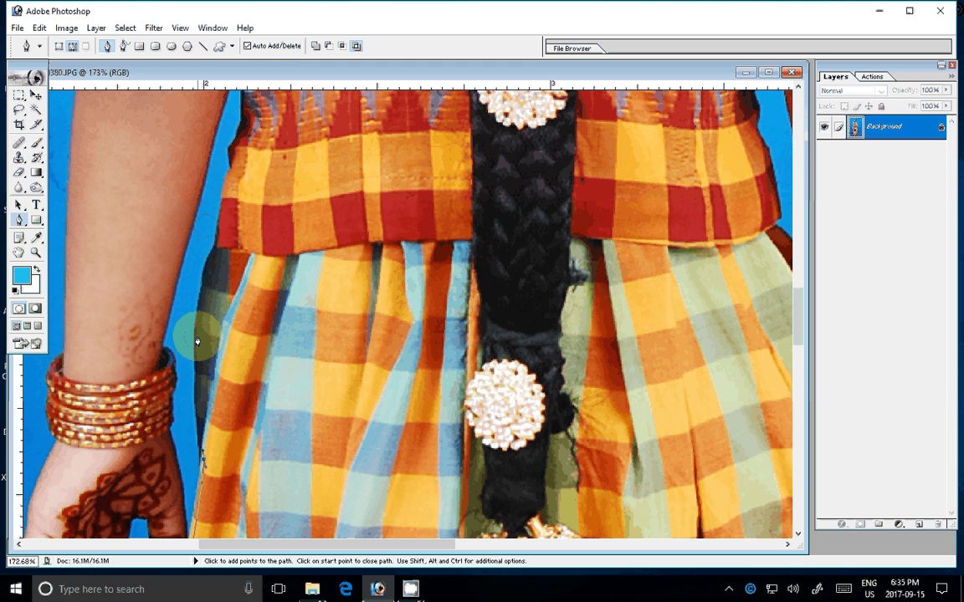
scroll(197, 341, up, 4)
click(203, 234)
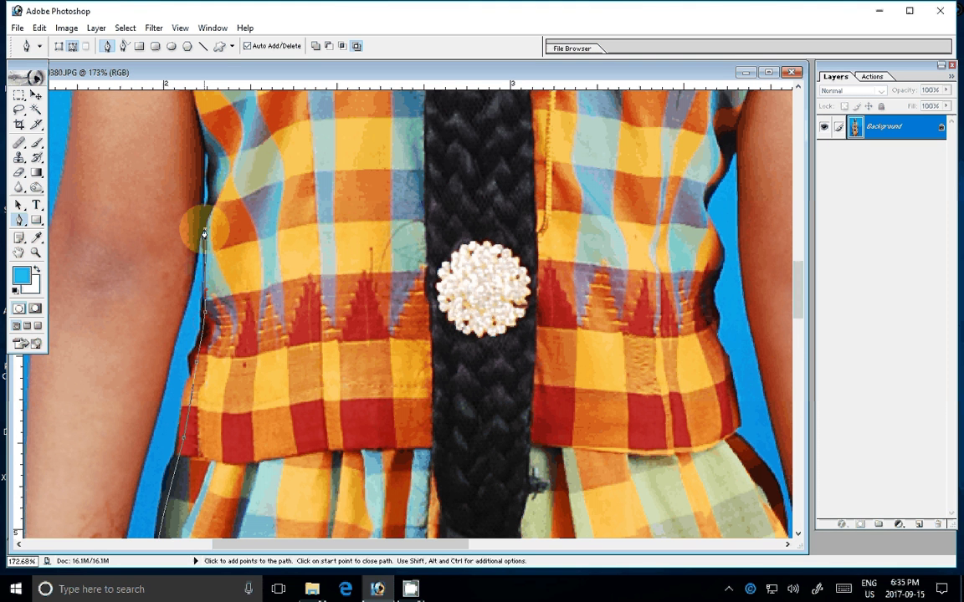
Trace along the blouse edge, the wrist, around the thumb tip and down the inner finger
scroll(203, 234, down, 5)
click(204, 324)
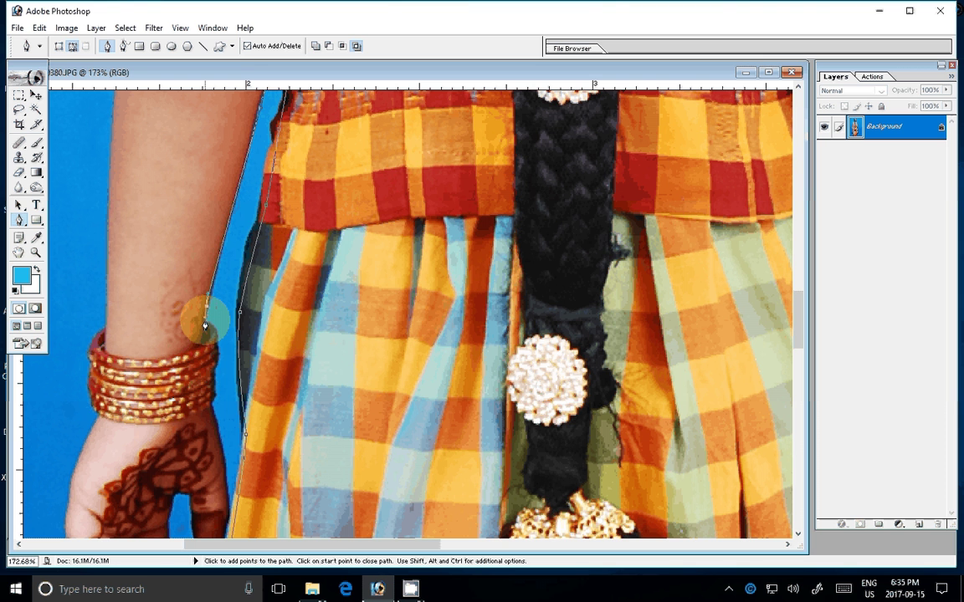
scroll(205, 325, down, 6)
click(245, 247)
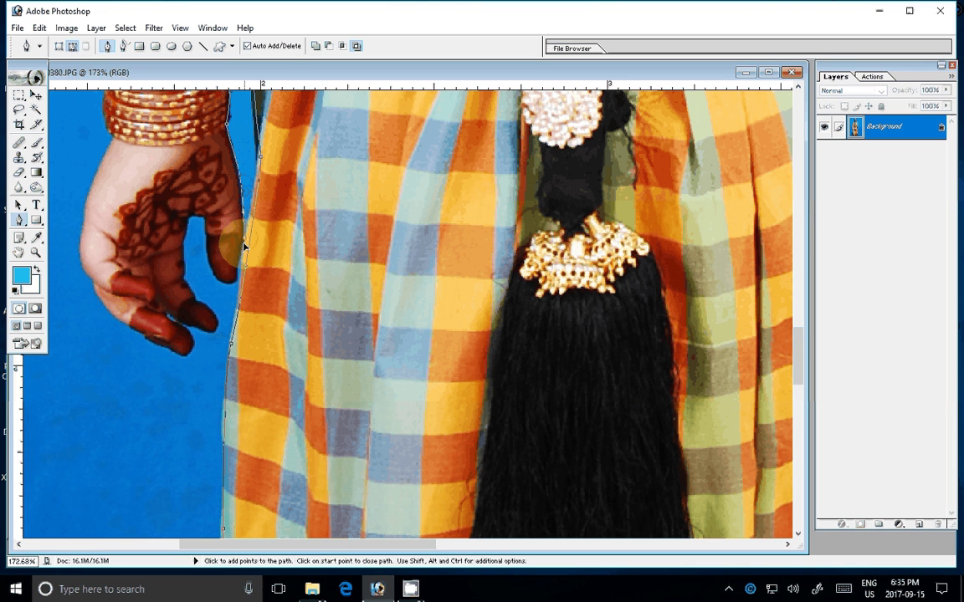
click(201, 221)
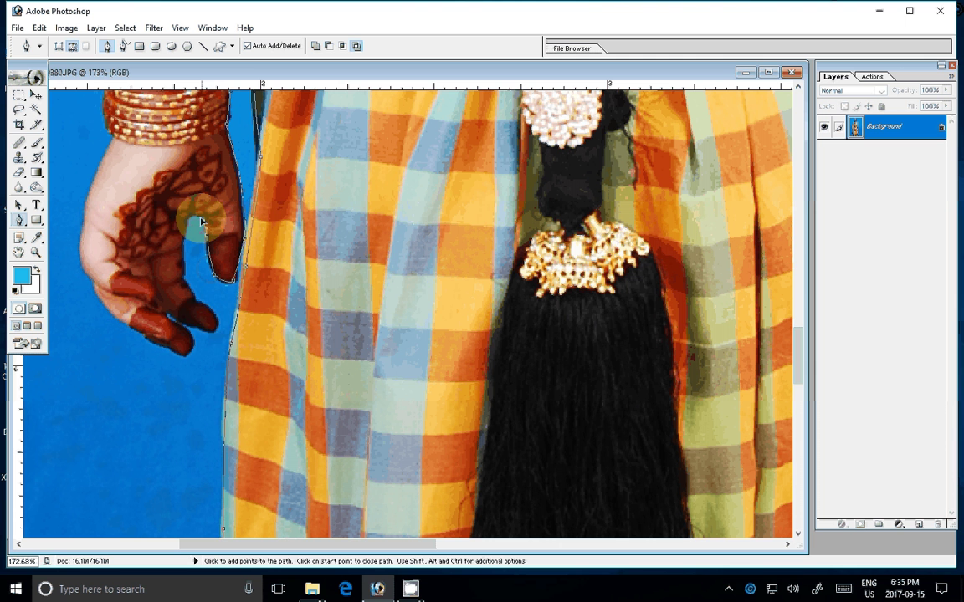
click(181, 247)
click(191, 287)
click(216, 320)
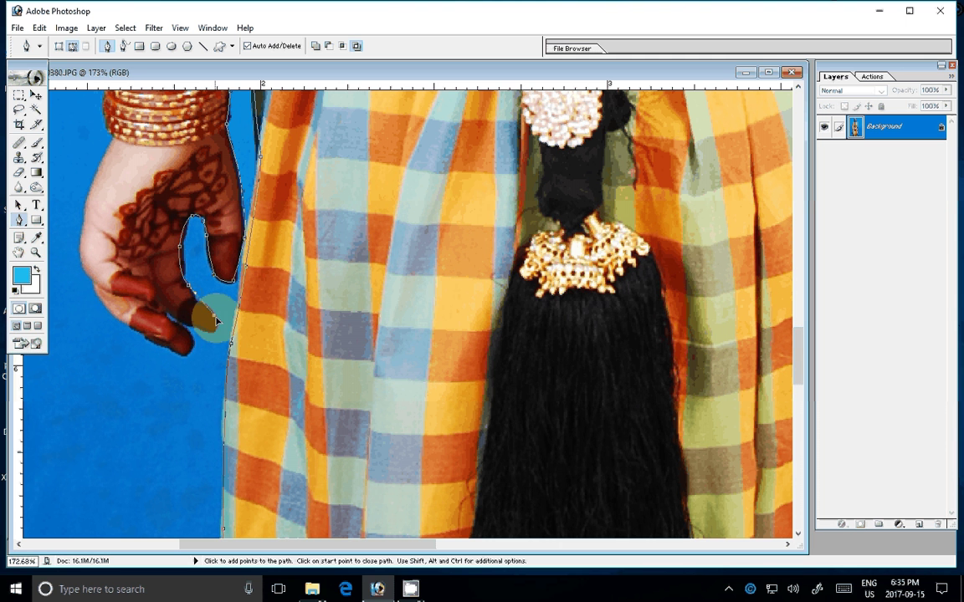
Wrap the outline around the fingertips and up the left edge of the hand
click(188, 325)
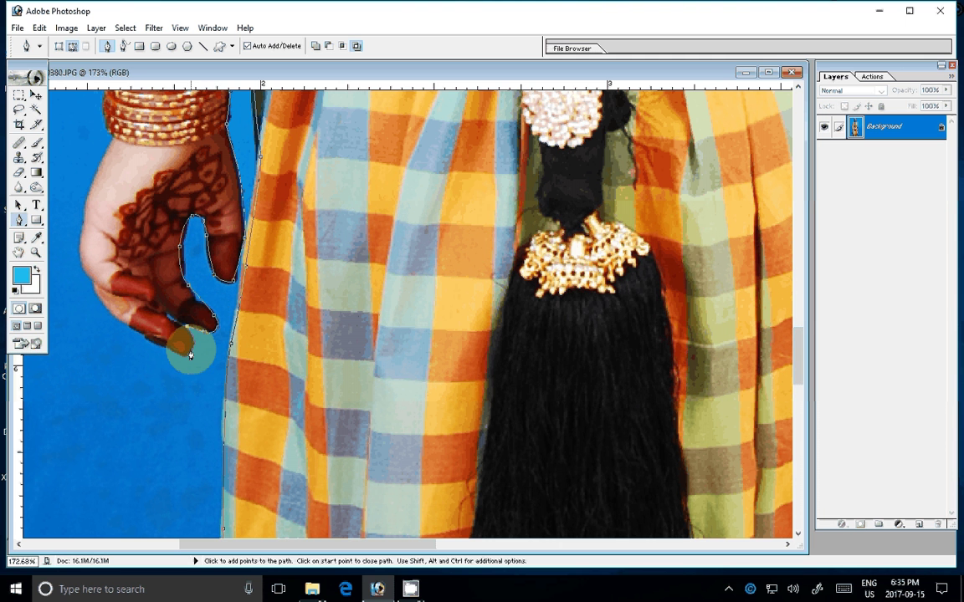
click(190, 354)
click(105, 311)
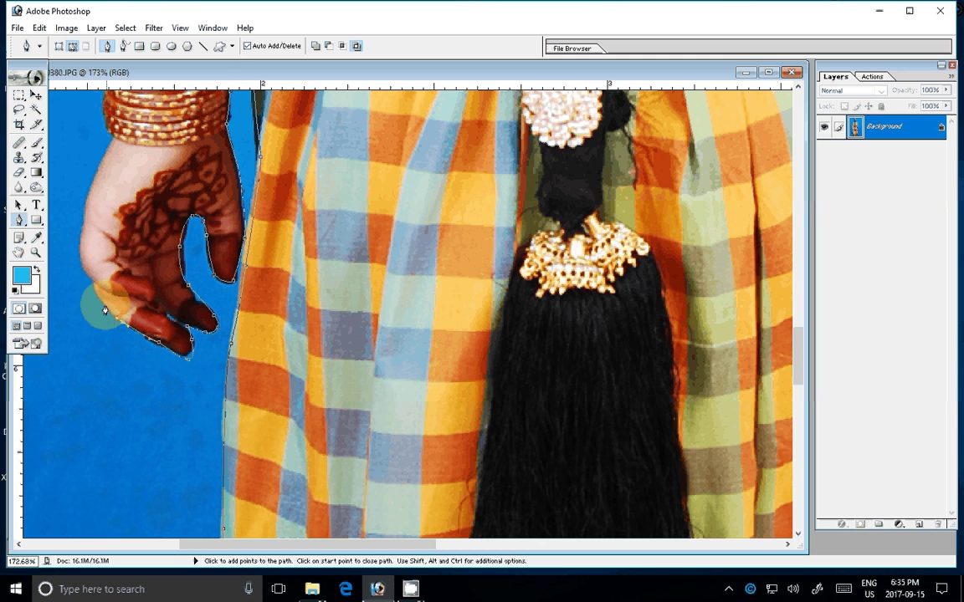
click(99, 295)
click(80, 248)
click(89, 191)
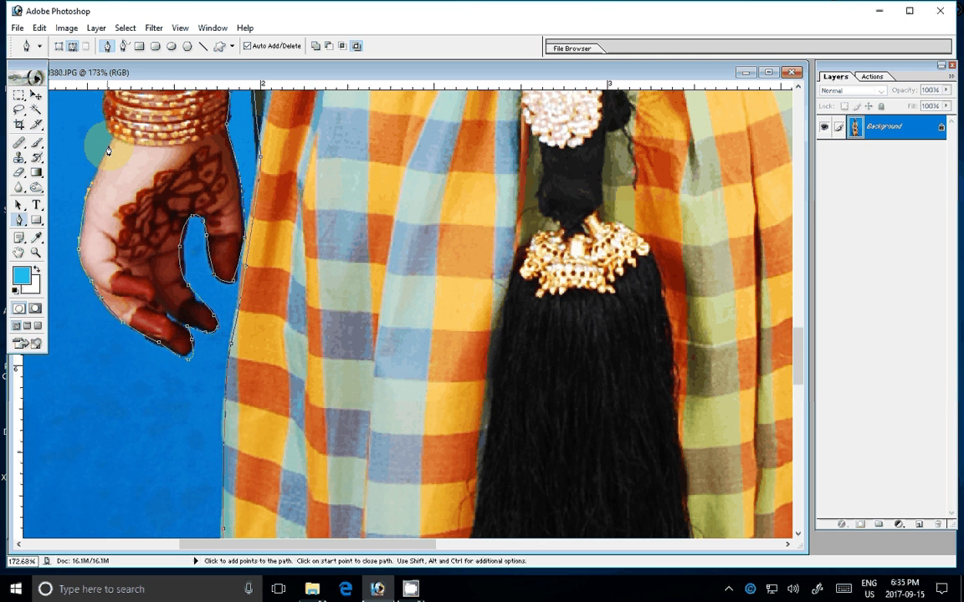
Trace the outline up the edge of the arm
scroll(108, 150, up, 5)
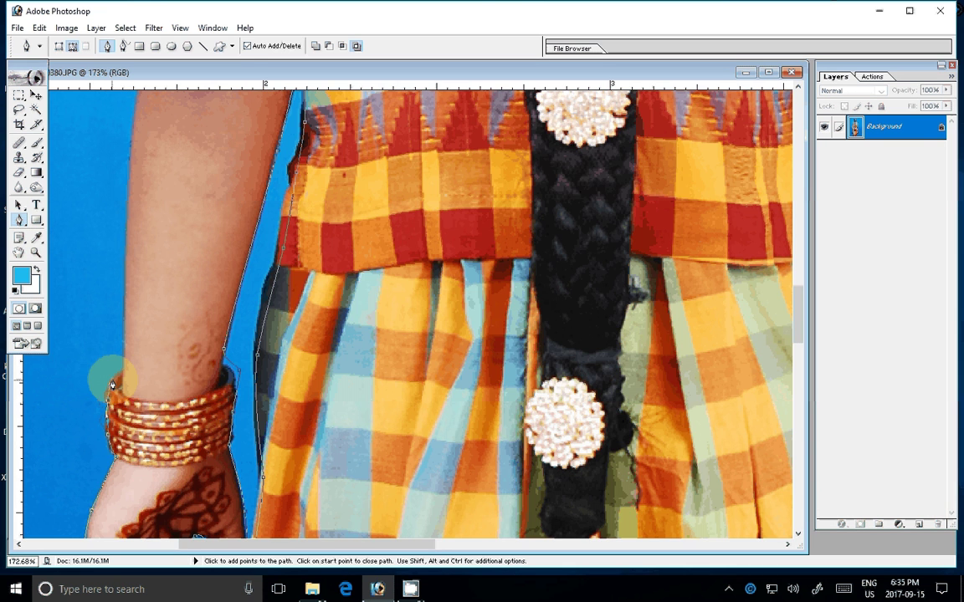
scroll(112, 385, up, 5)
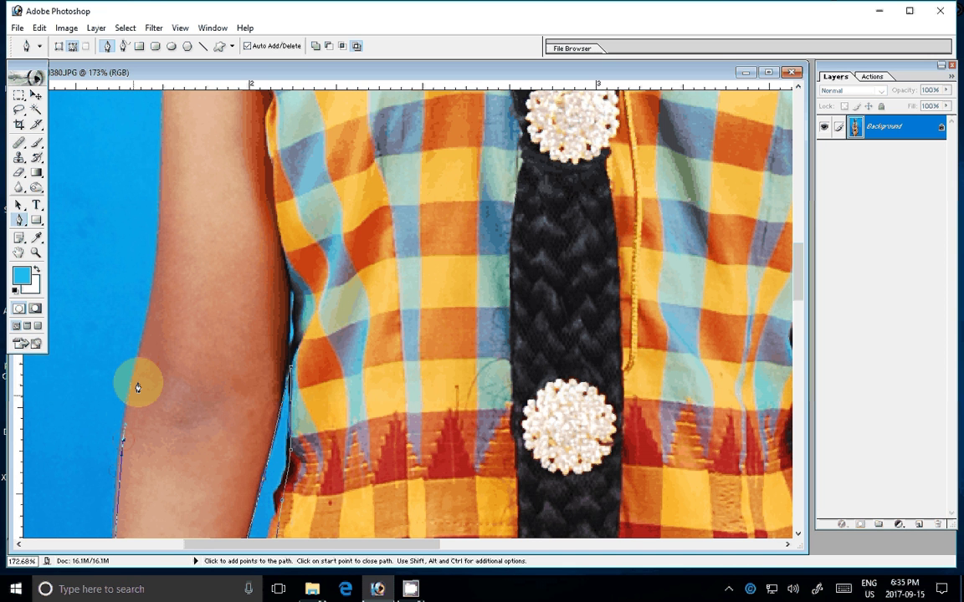
scroll(138, 388, up, 5)
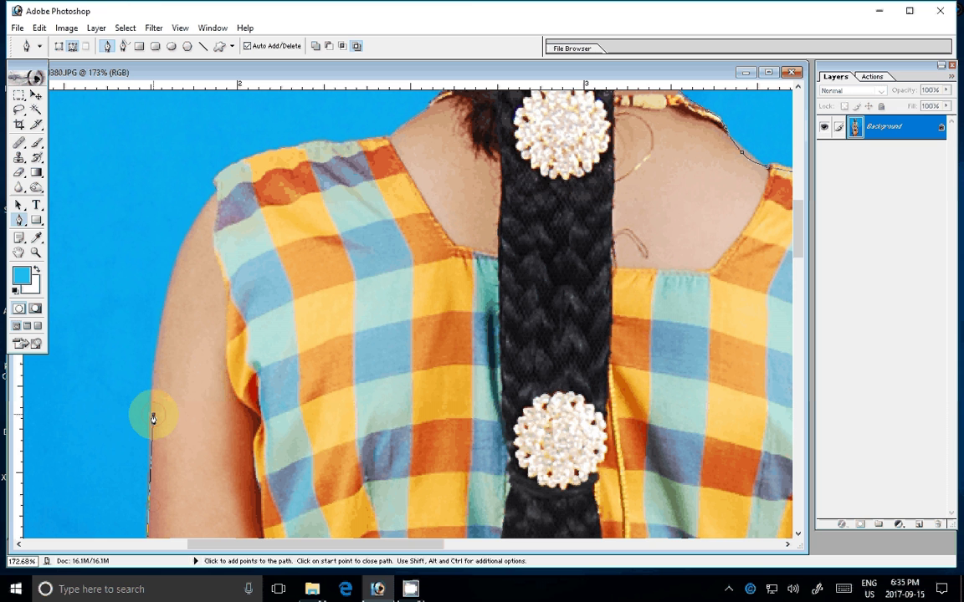
click(157, 332)
click(168, 293)
click(180, 257)
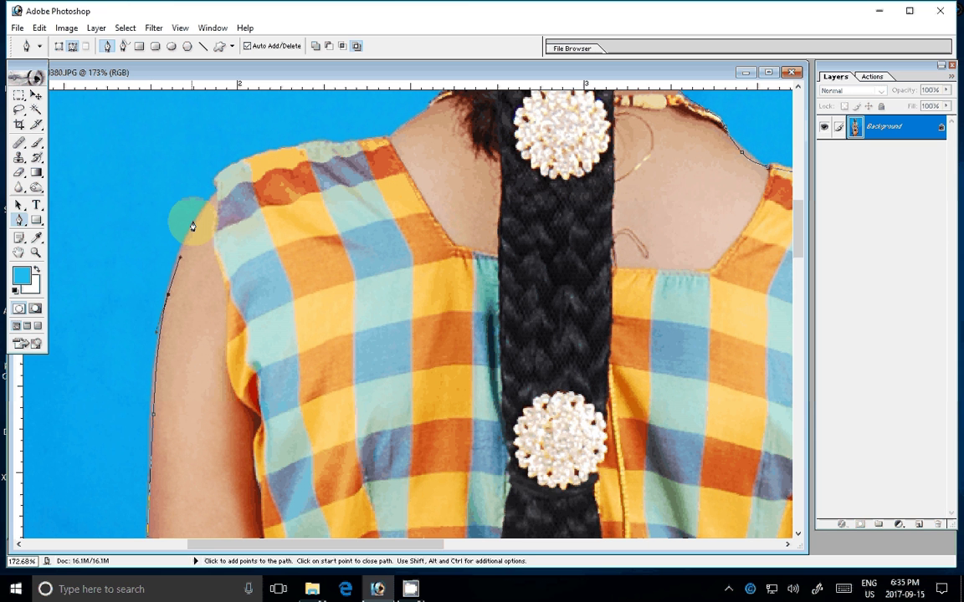
Curve the outline over the shoulder
click(198, 214)
click(240, 158)
drag(316, 140, 339, 146)
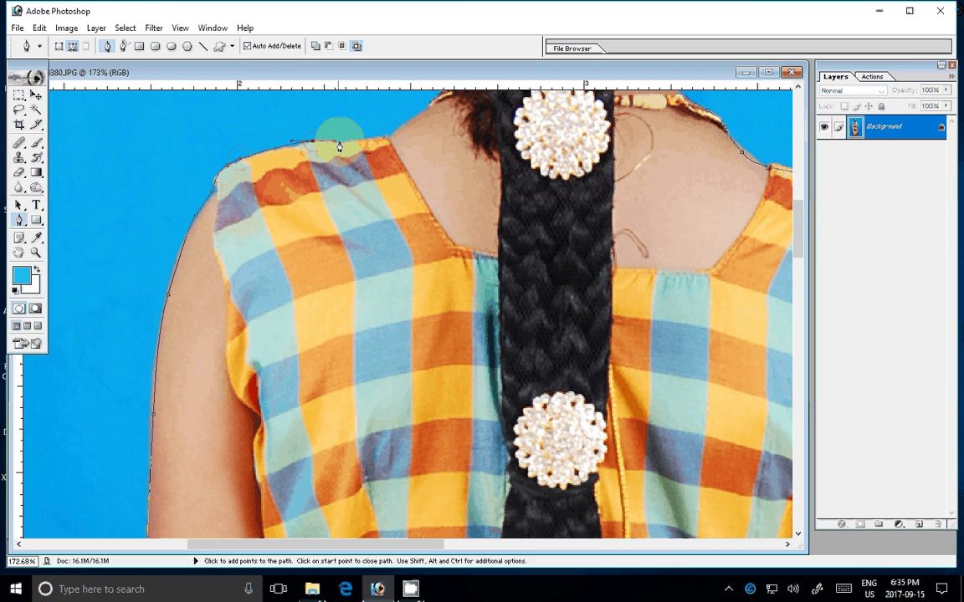
scroll(339, 146, up, 5)
scroll(259, 315, right, 4)
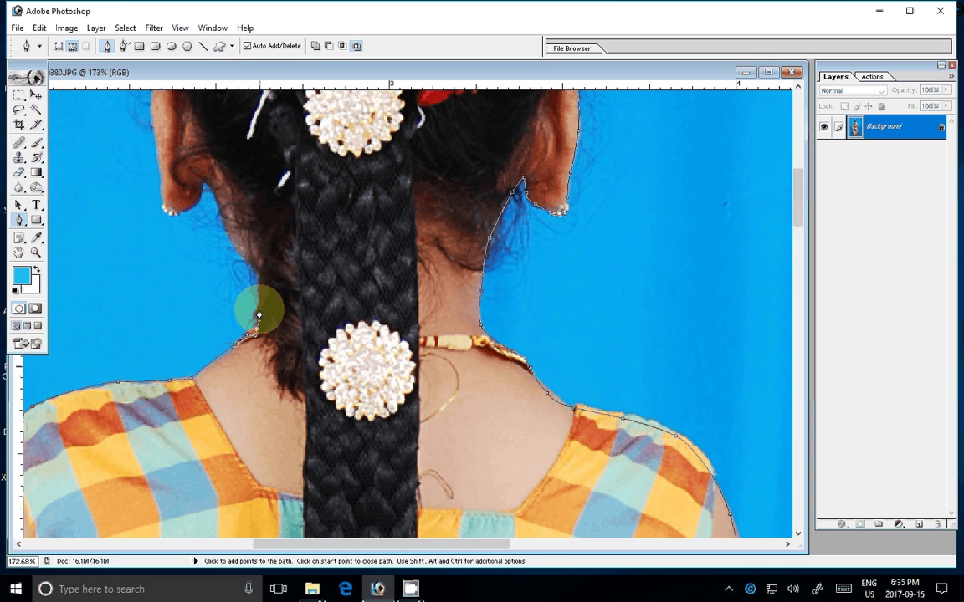
Trace up the neck to the ear and close the path at its starting anchor
click(257, 311)
click(257, 267)
click(209, 182)
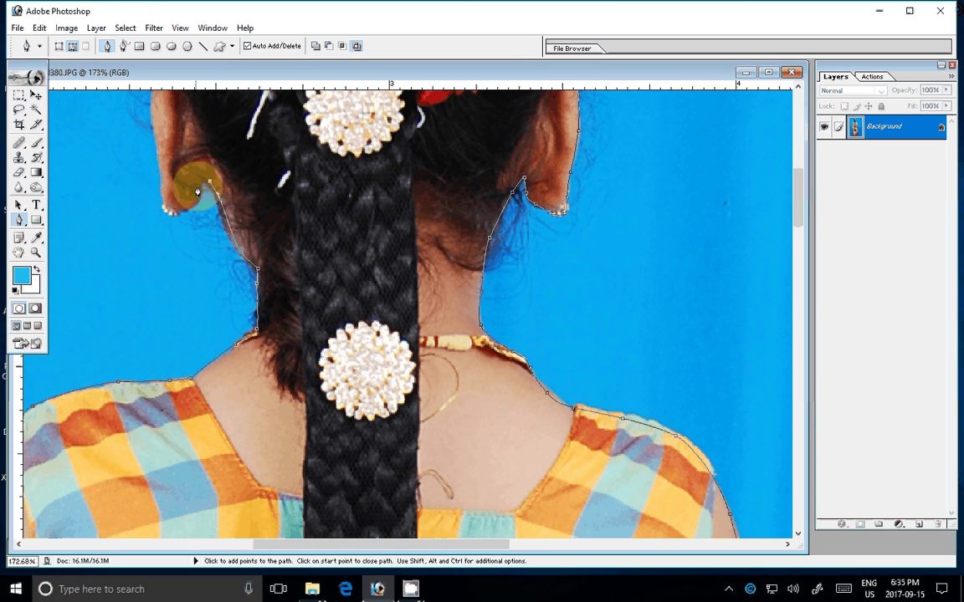
scroll(150, 181, up, 1)
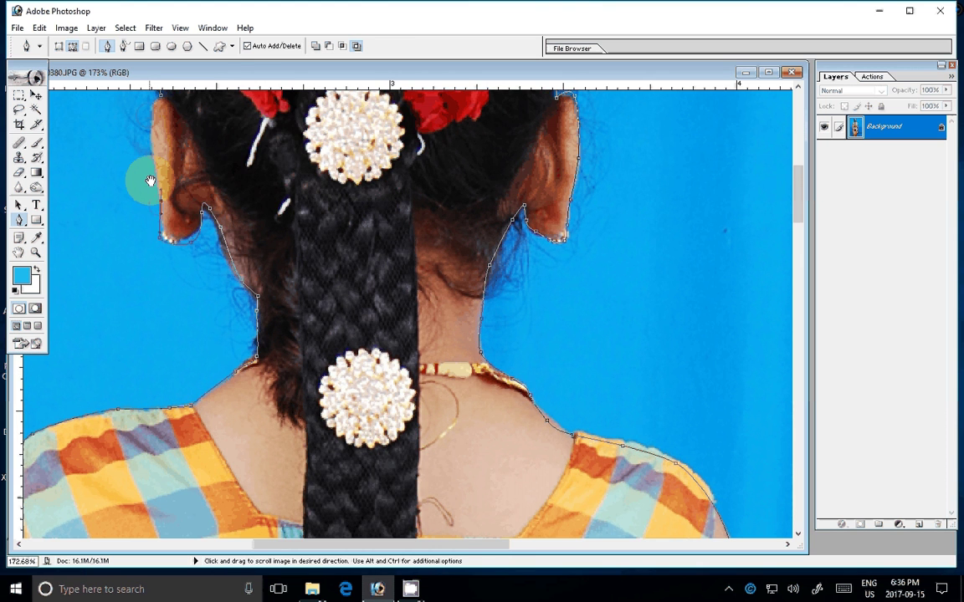
drag(149, 181, 154, 401)
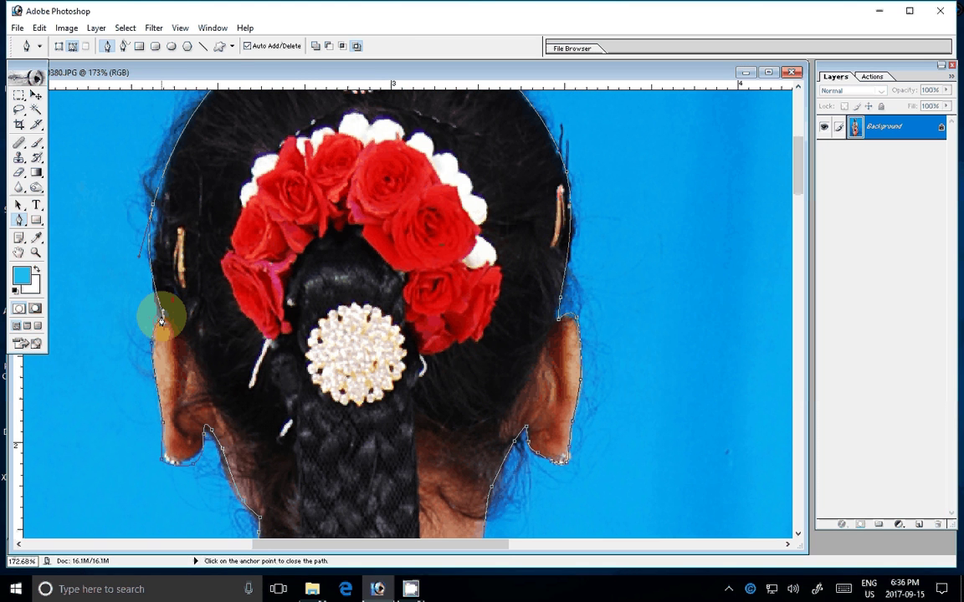
click(162, 321)
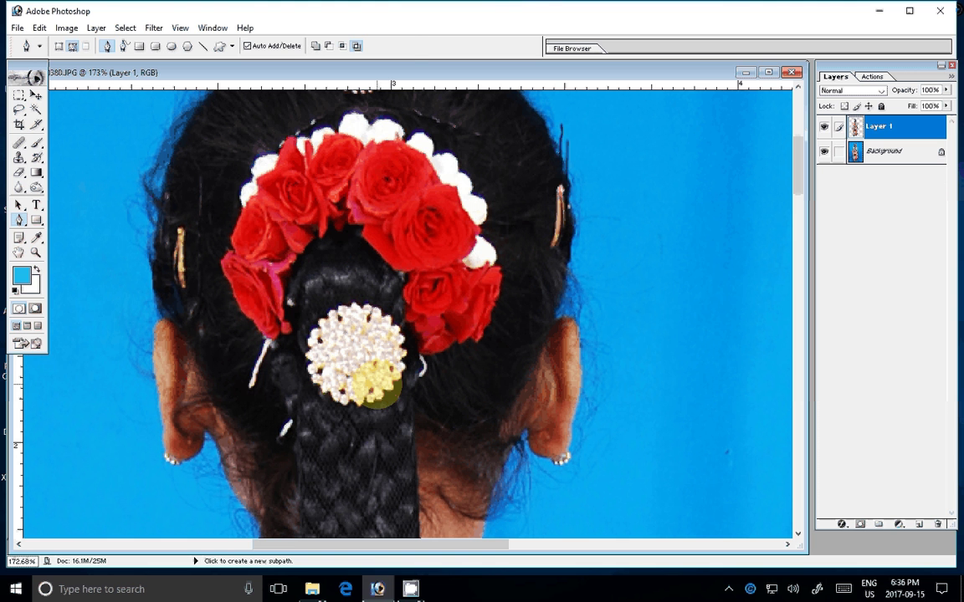
Close the DSC_0389 portrait and the Untitled-1 photo-grid sheet, answering their save prompts
key(z)
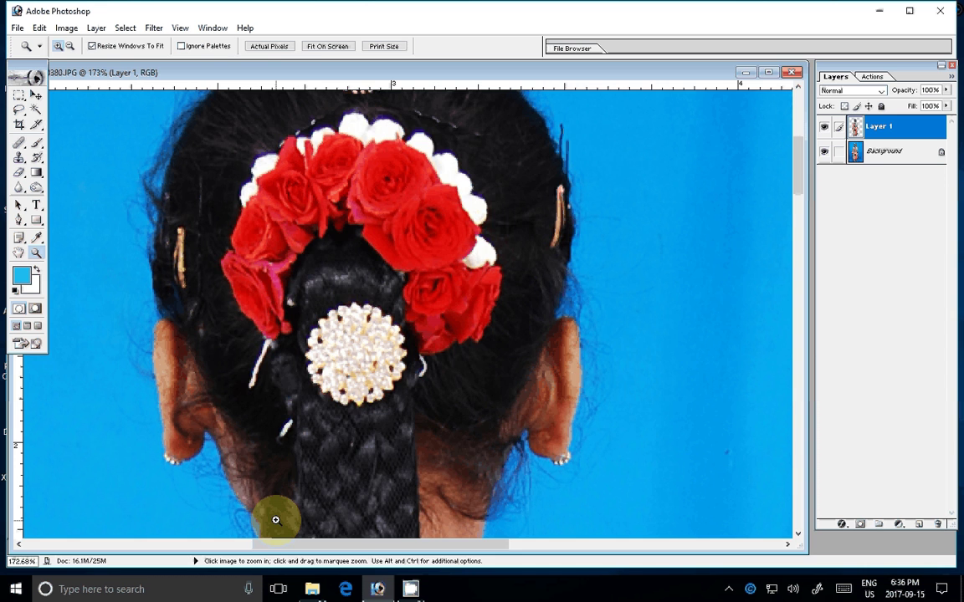
key(ctrl+0)
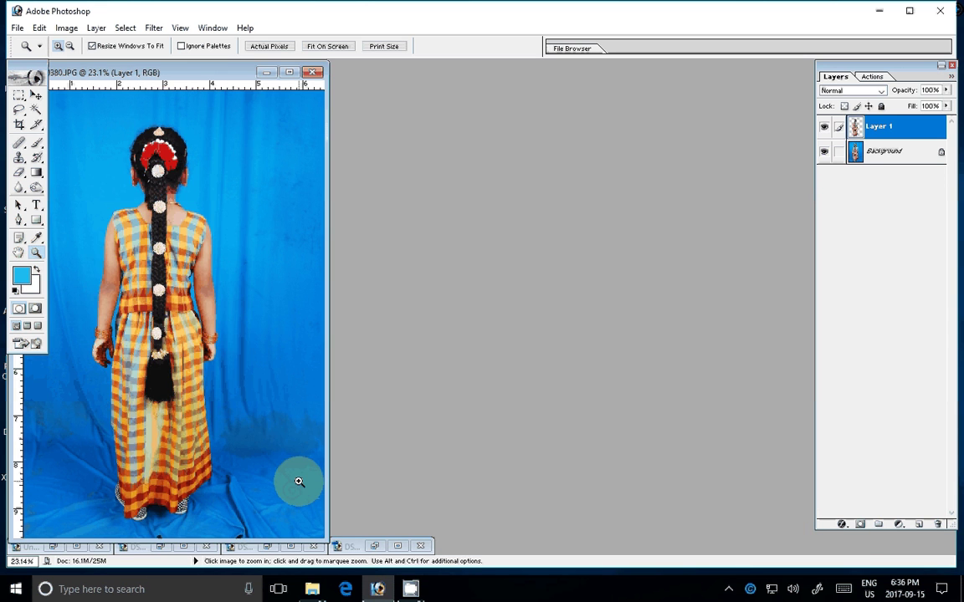
click(160, 546)
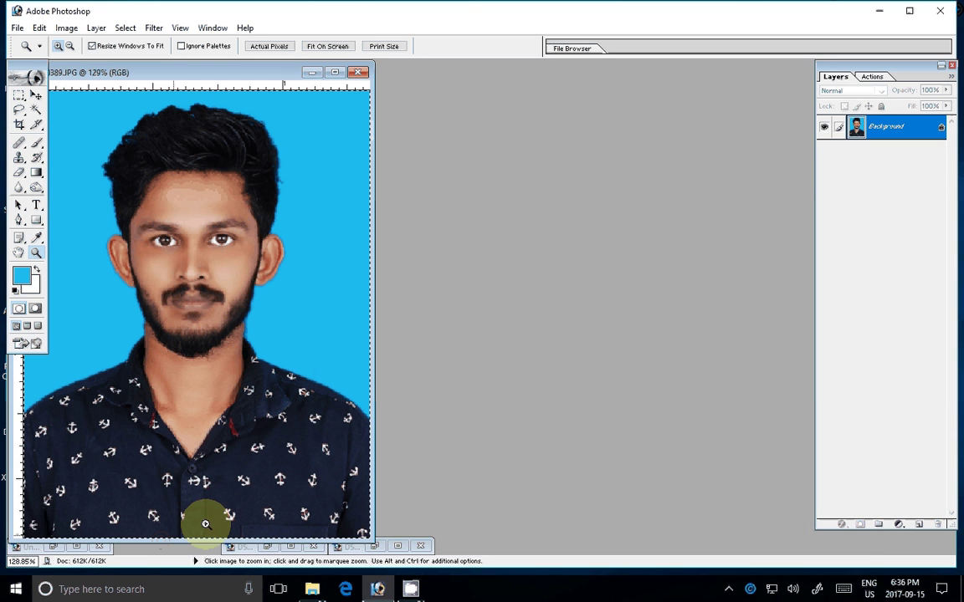
key(ctrl+w)
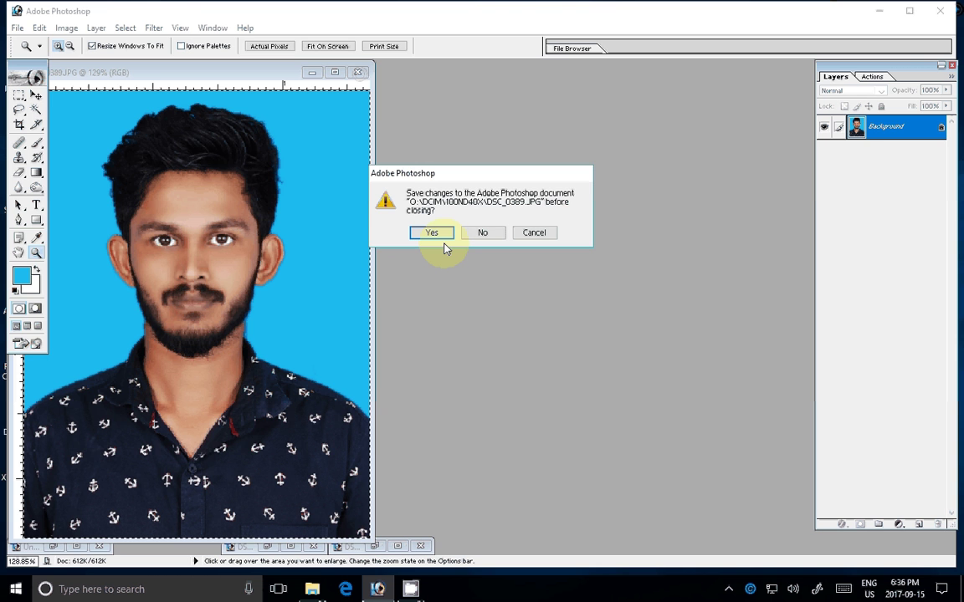
click(434, 235)
key(ctrl+w)
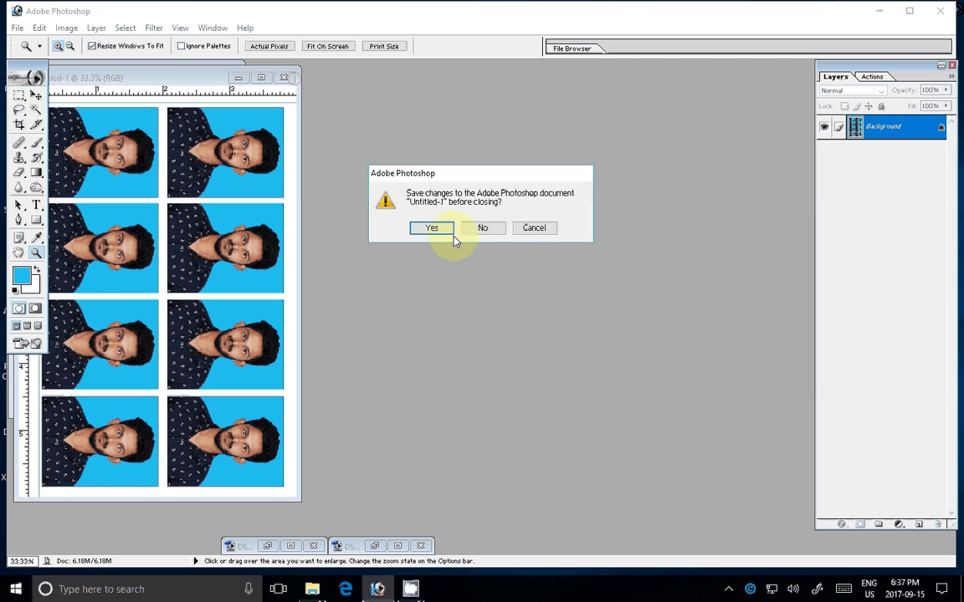
click(483, 229)
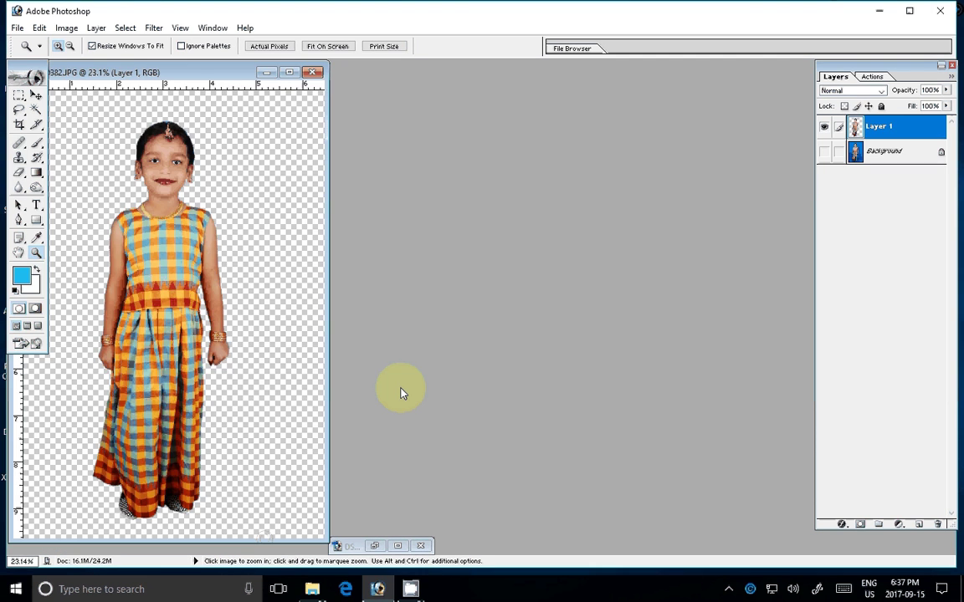
Minimise the standing and seated girl cut-out documents, leaving the workspace empty
key(ctrl+minus)
click(370, 543)
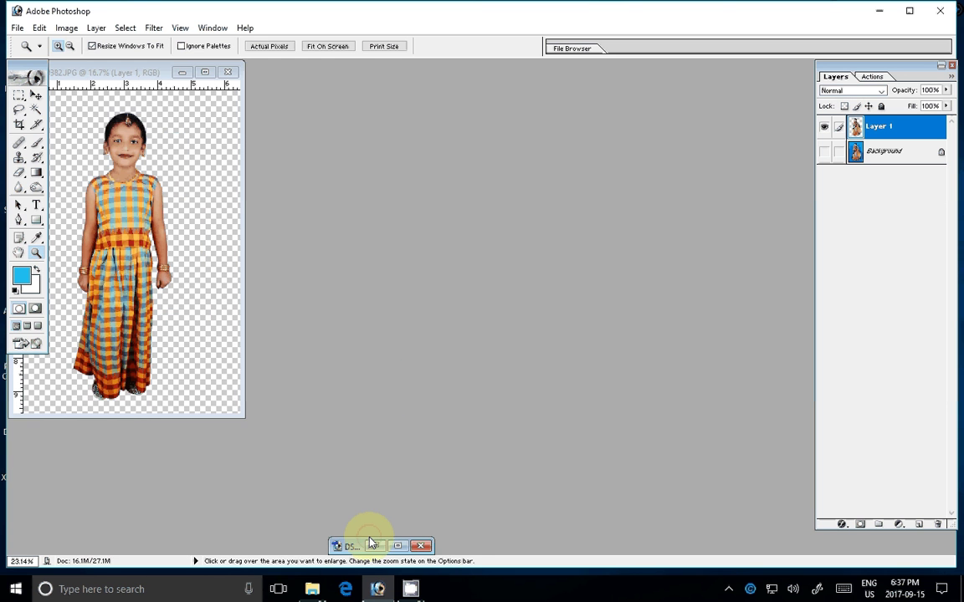
click(372, 545)
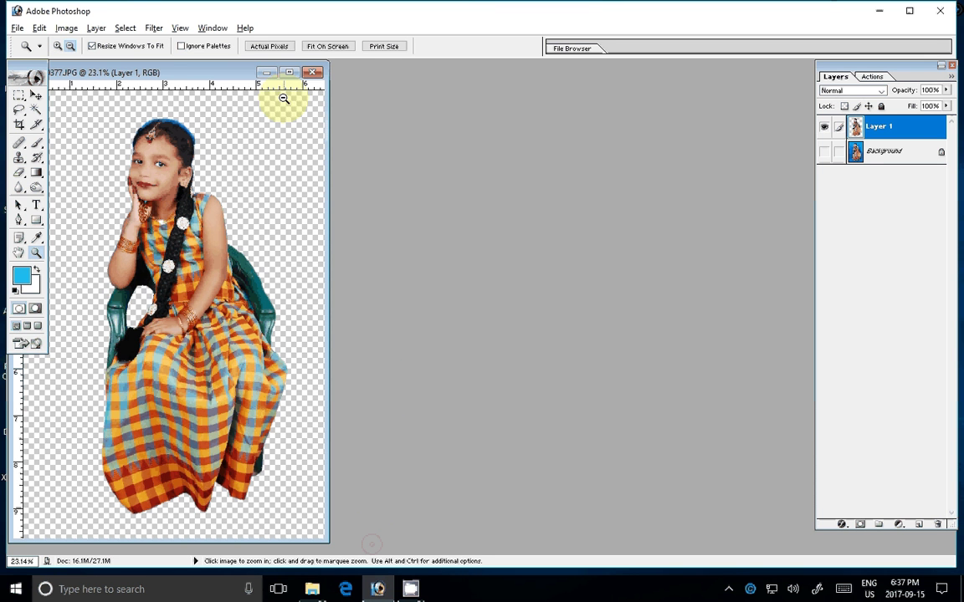
click(264, 72)
click(184, 73)
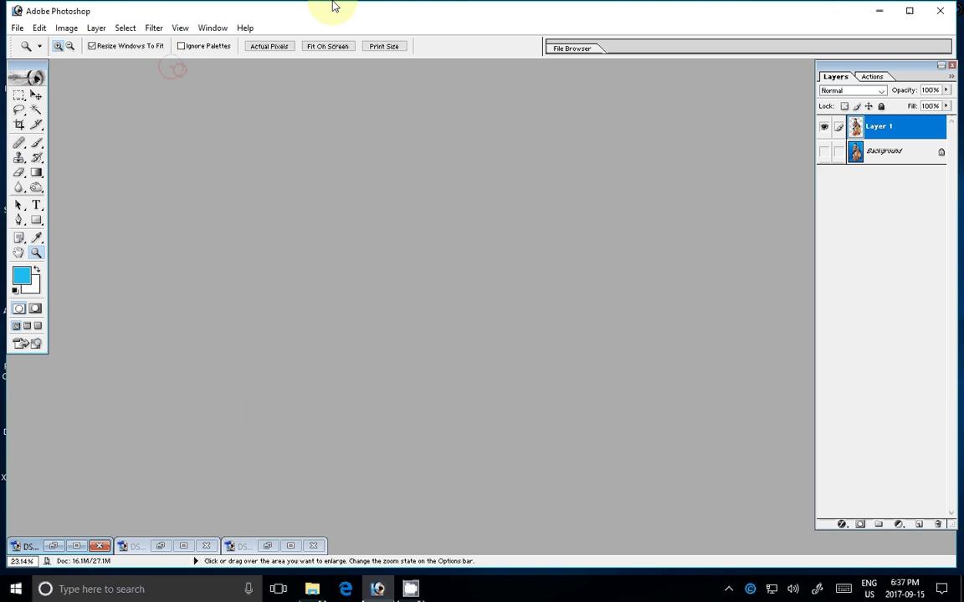
click(312, 589)
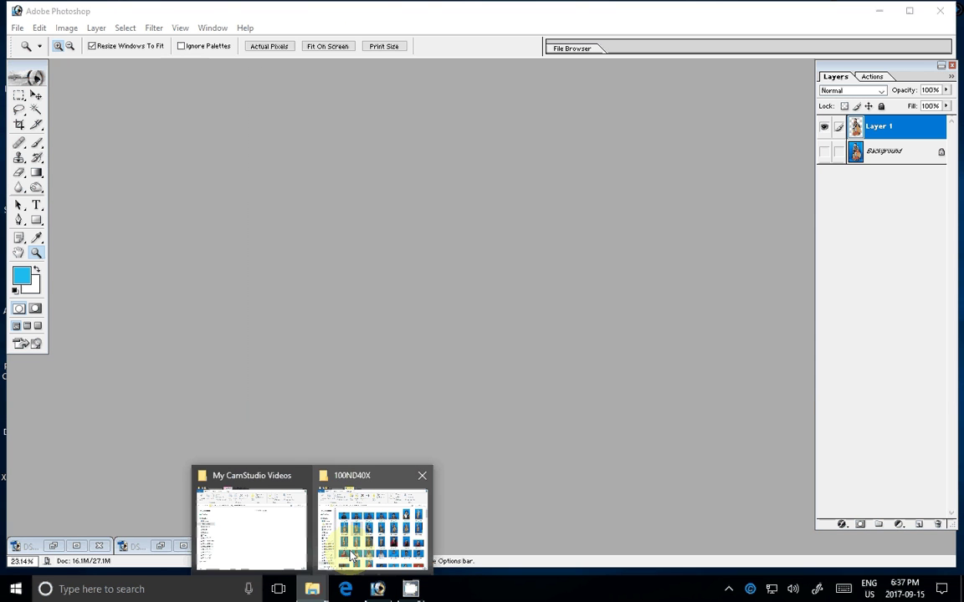
Shuffle the girl cut-out windows, then open DSC_0374 from the 100ND40X camera folder
click(351, 556)
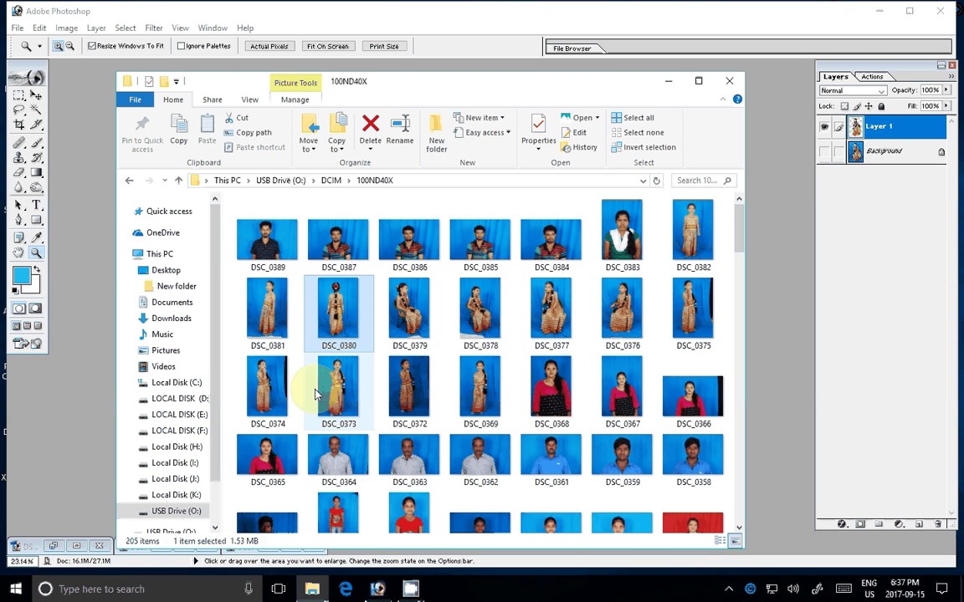
mouse_move(337, 386)
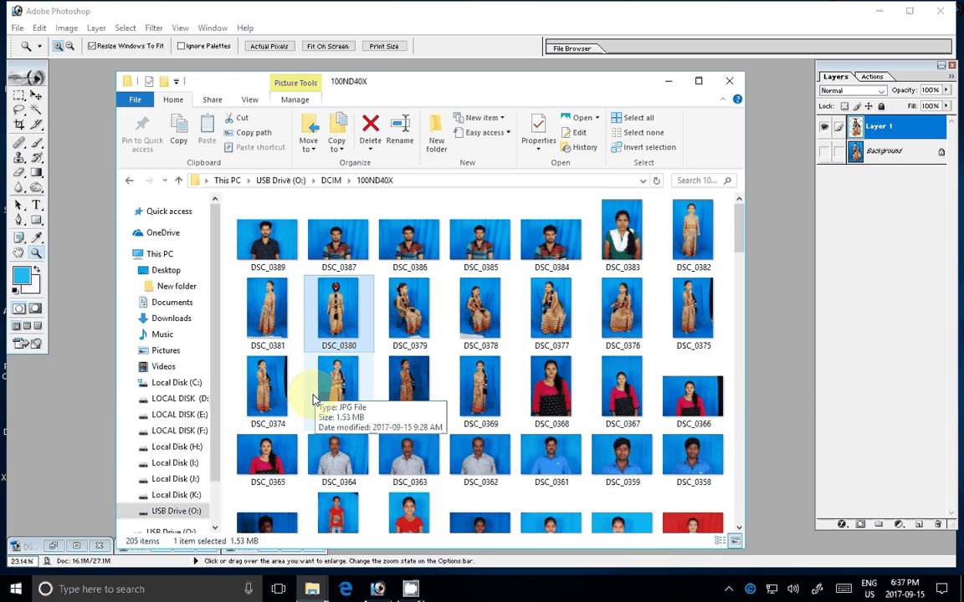
key(alt+Tab)
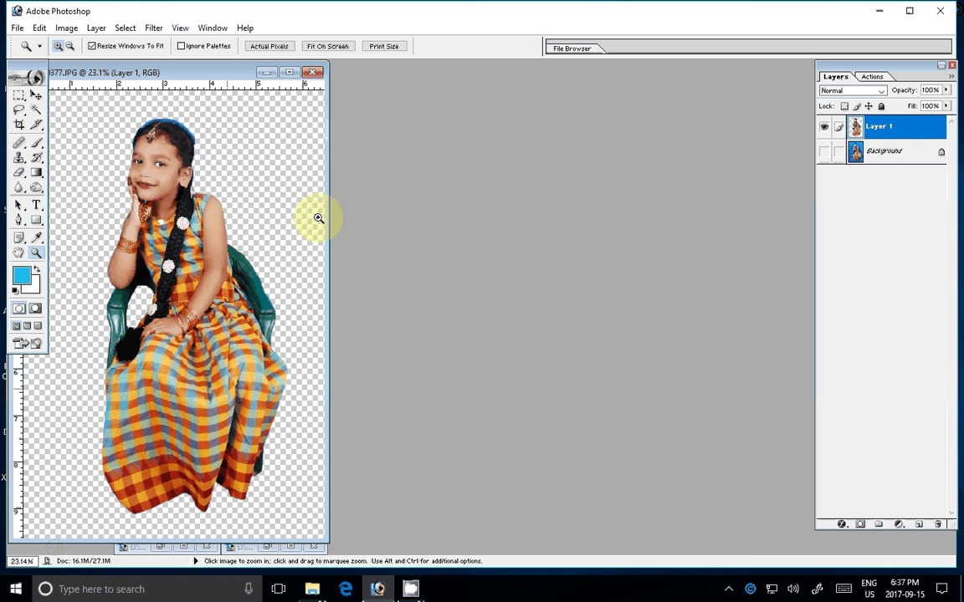
click(267, 72)
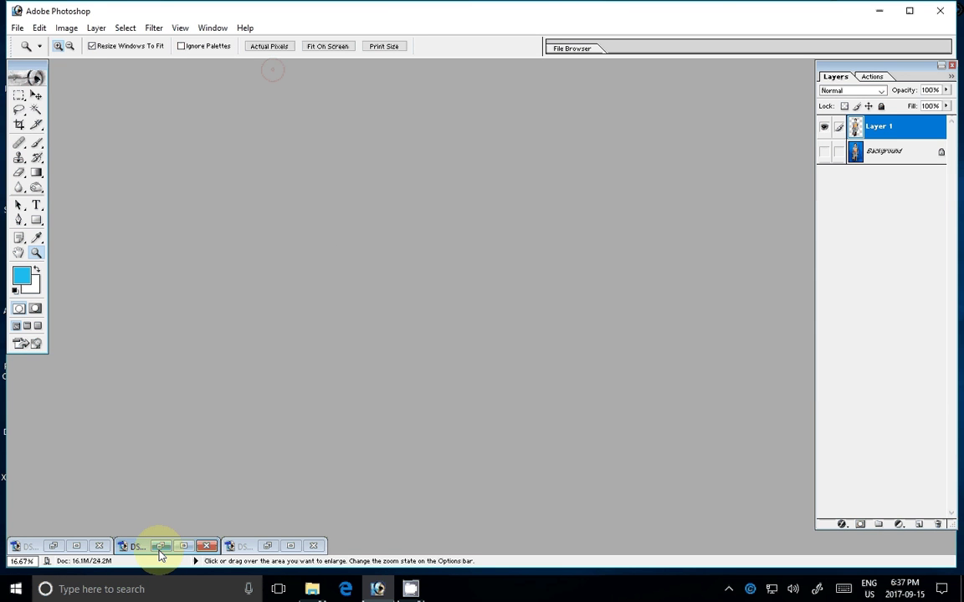
click(159, 548)
click(182, 72)
click(268, 548)
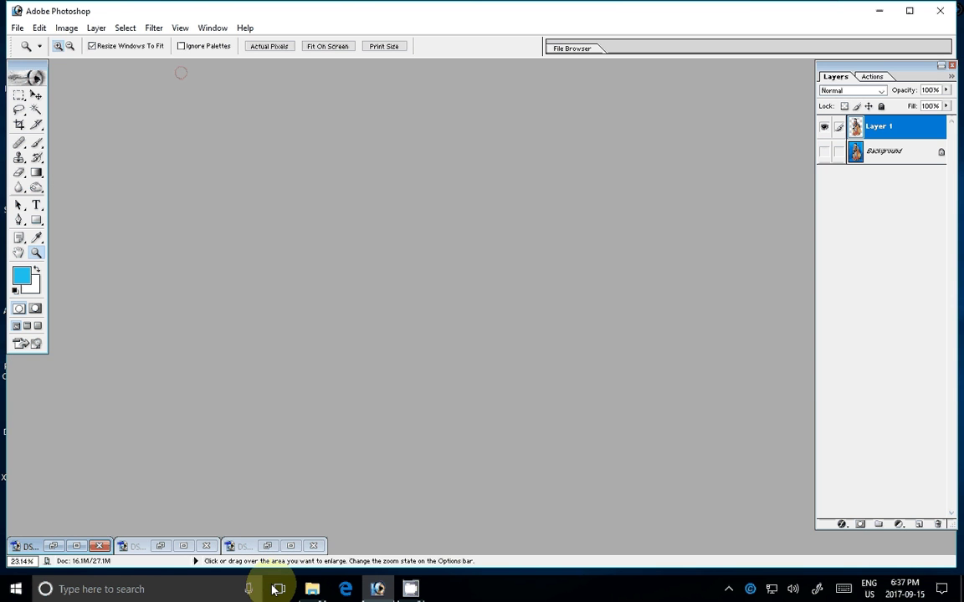
click(312, 589)
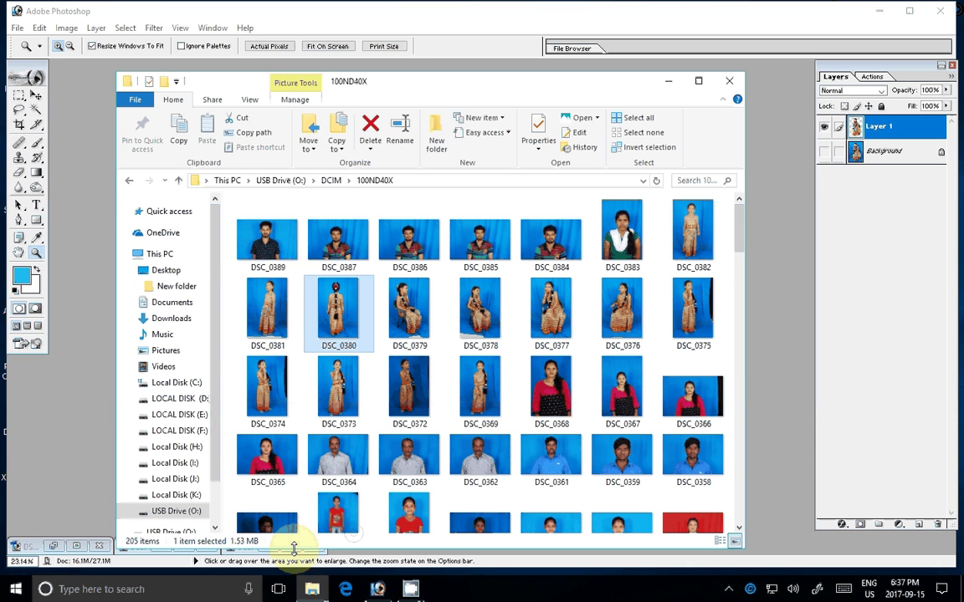
double_click(283, 390)
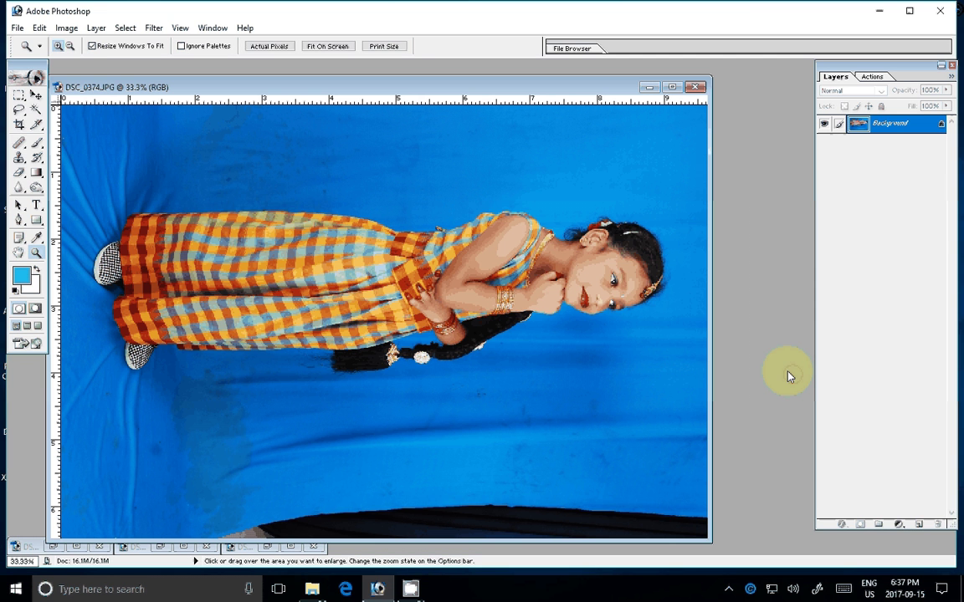
Rotate DSC_0374's canvas 90° counter-clockwise so the girl stands upright
click(67, 28)
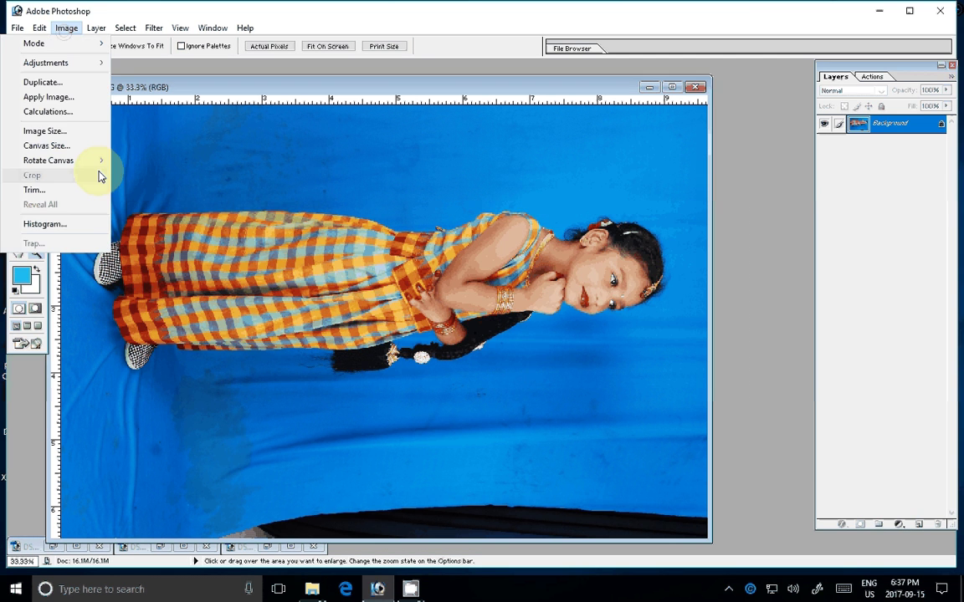
click(146, 190)
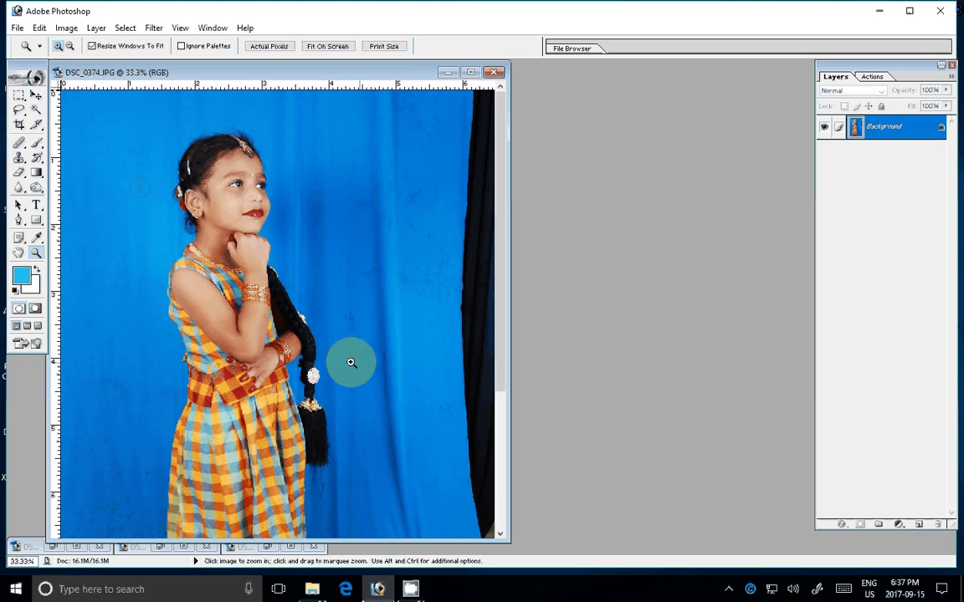
alt+click(350, 362)
Open DSC_0373, rotate it 90° counter-clockwise, and close DSC_0374
click(312, 589)
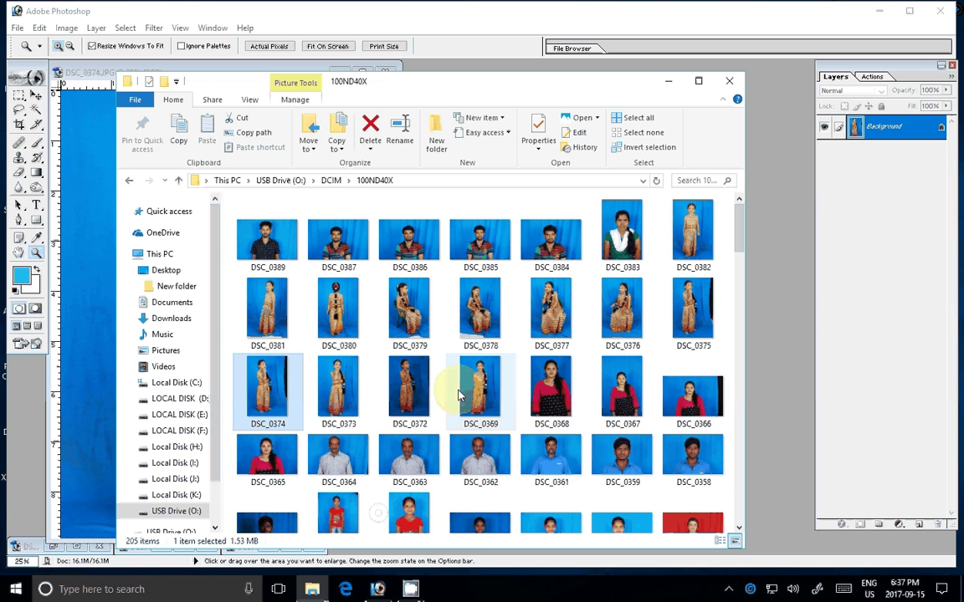
double_click(338, 381)
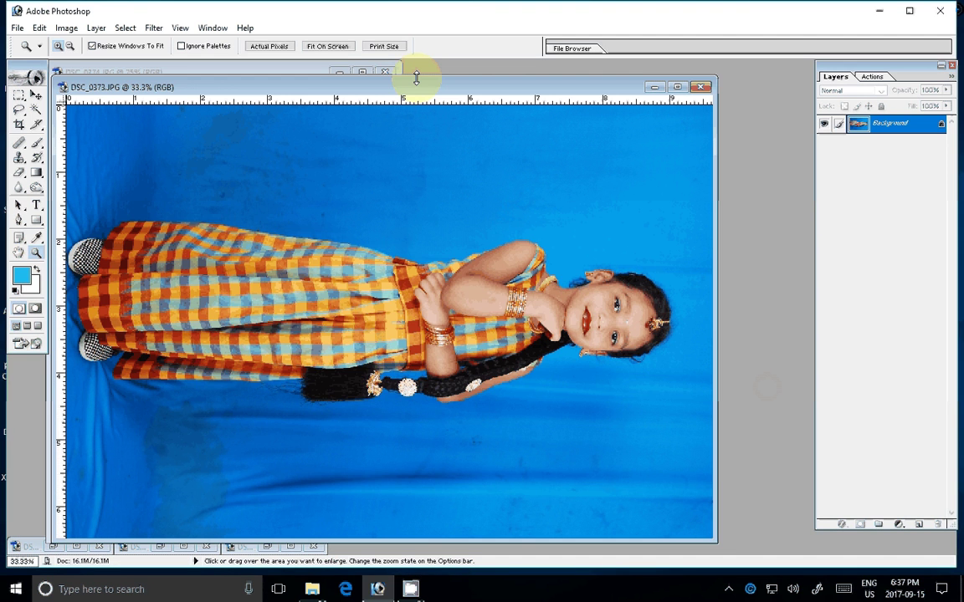
click(66, 28)
mouse_move(49, 160)
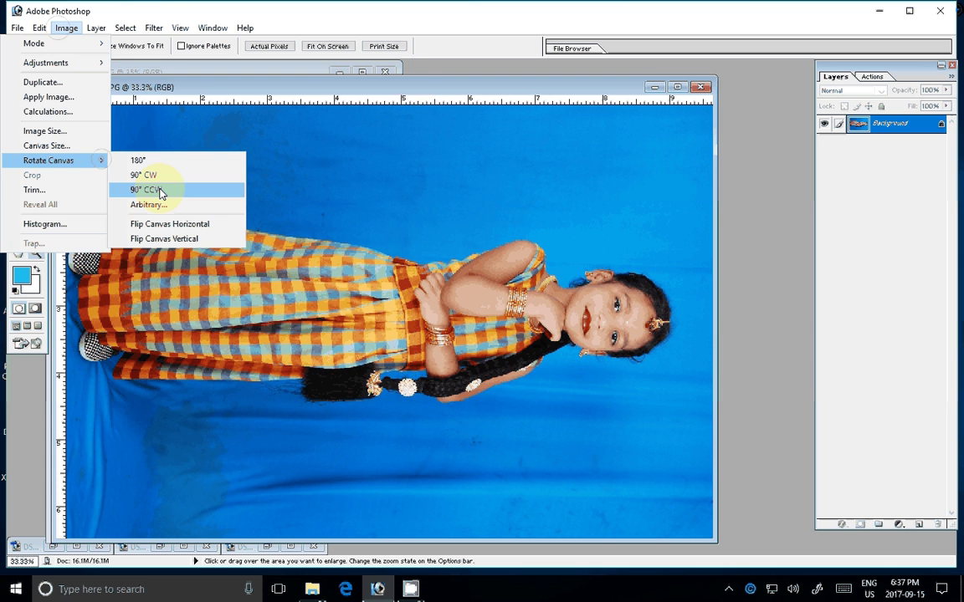
click(162, 193)
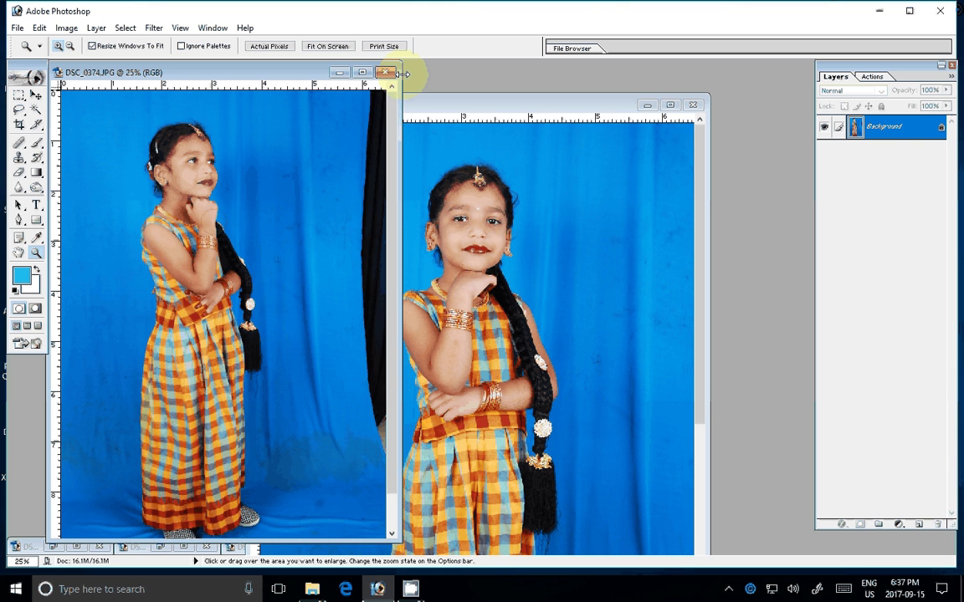
click(385, 72)
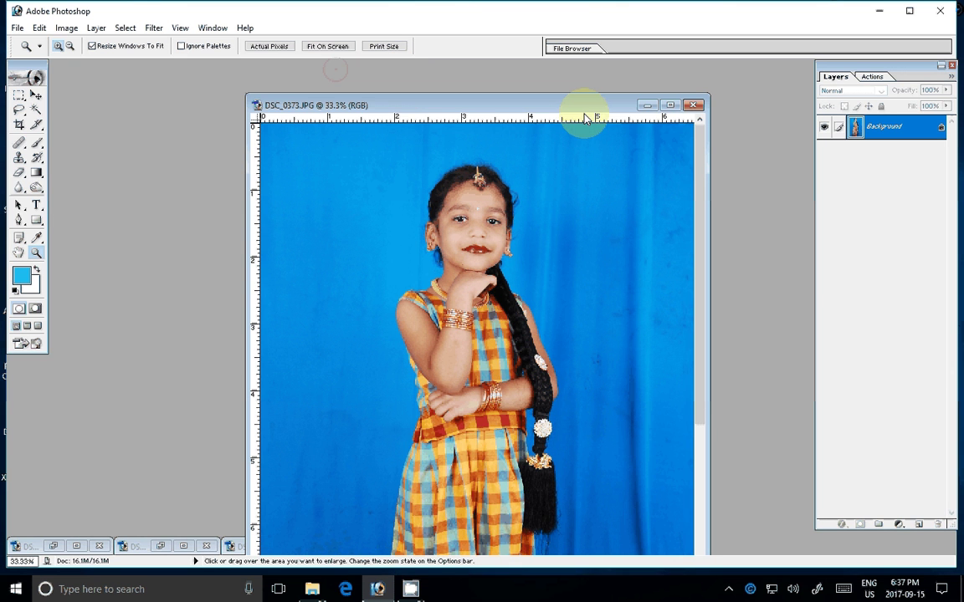
Fit DSC_0373 on screen and run Action 1's Reduce Noise to smooth her facial skin
drag(464, 251, 468, 255)
right_click(432, 268)
click(452, 273)
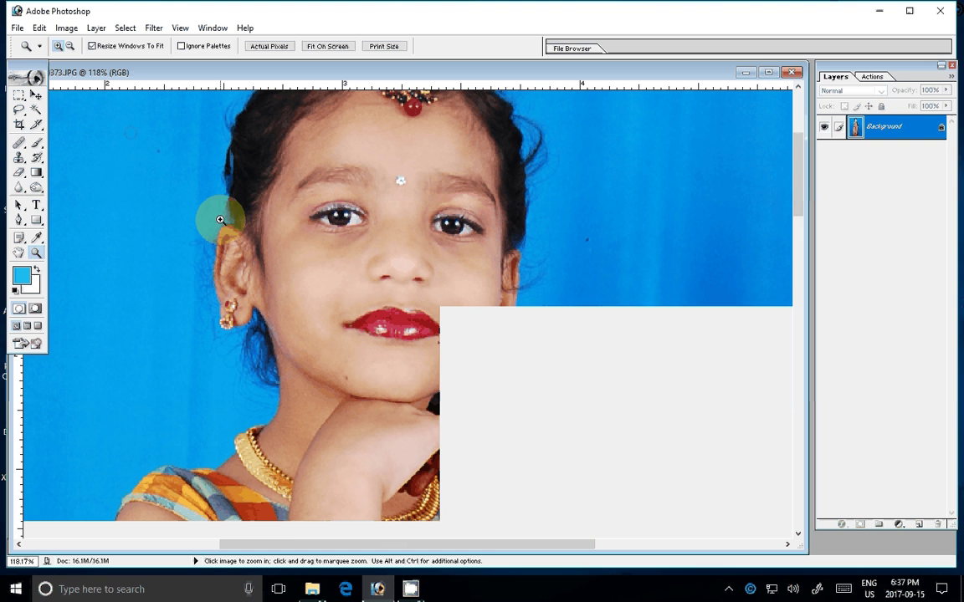
key(F9)
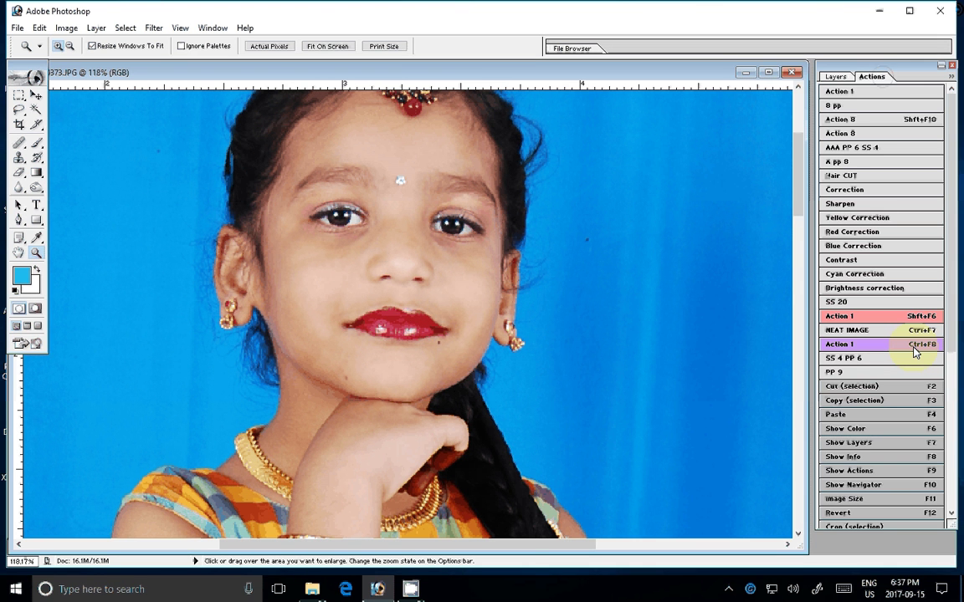
click(914, 344)
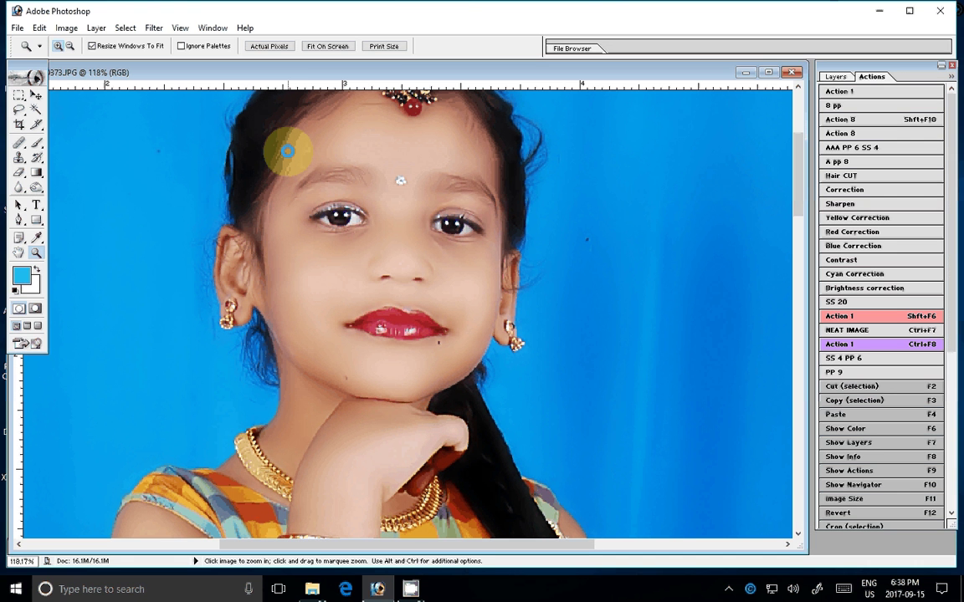
key(alt)
key(alt)
key(alt)
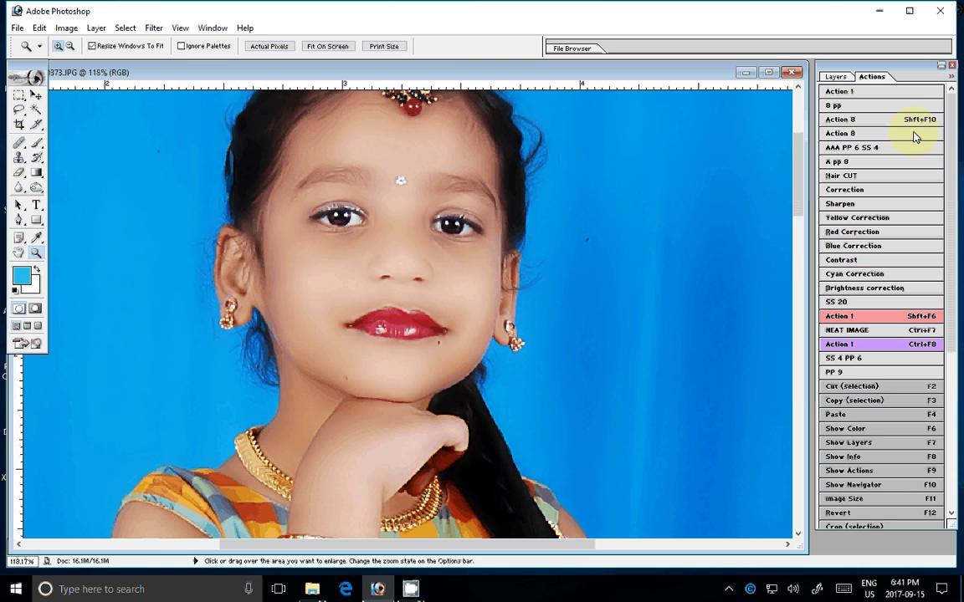
Zoom to 200% on the cheek and place three Pen points up the neck toward the earring
click(260, 338)
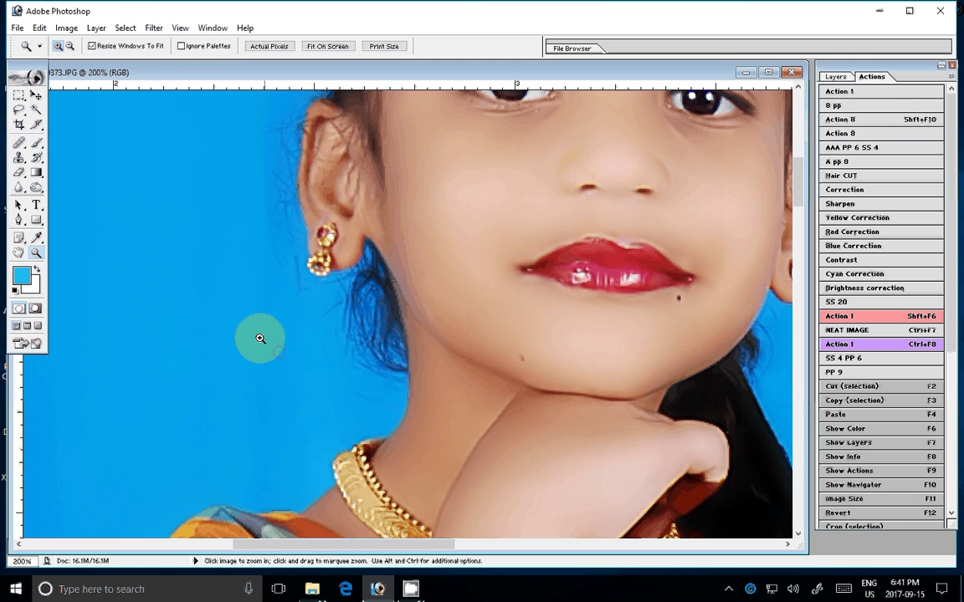
key(p)
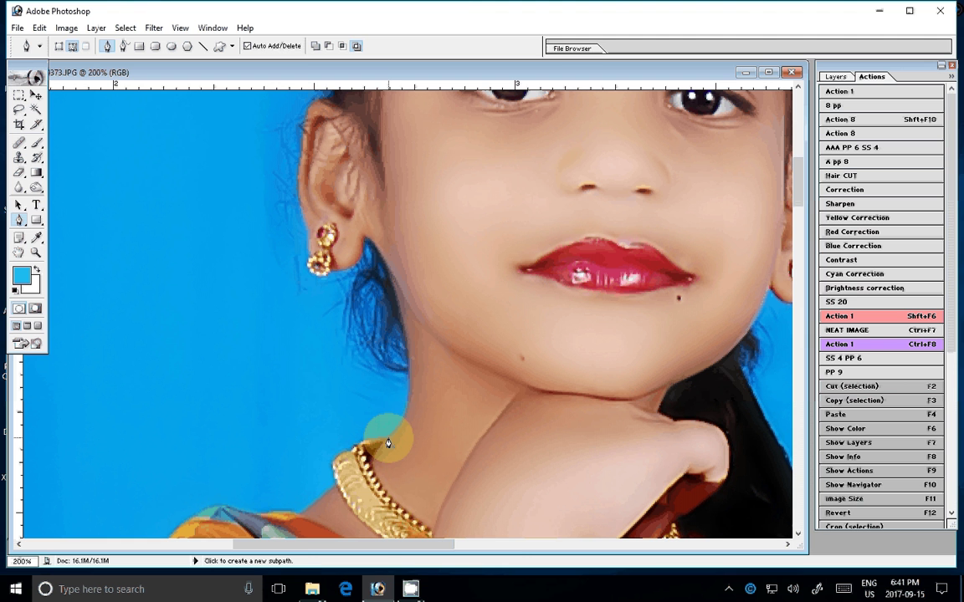
click(387, 439)
click(407, 362)
click(385, 260)
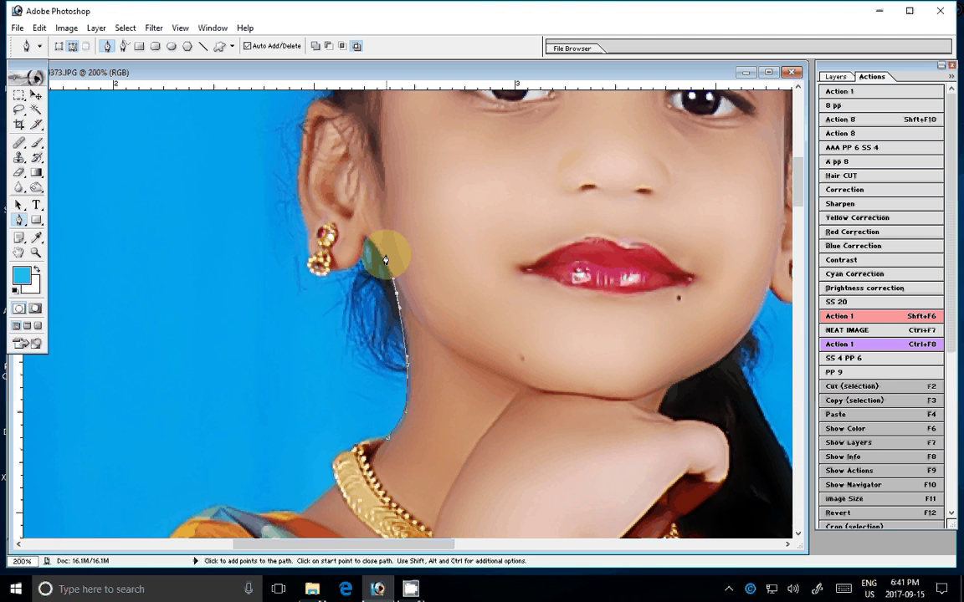